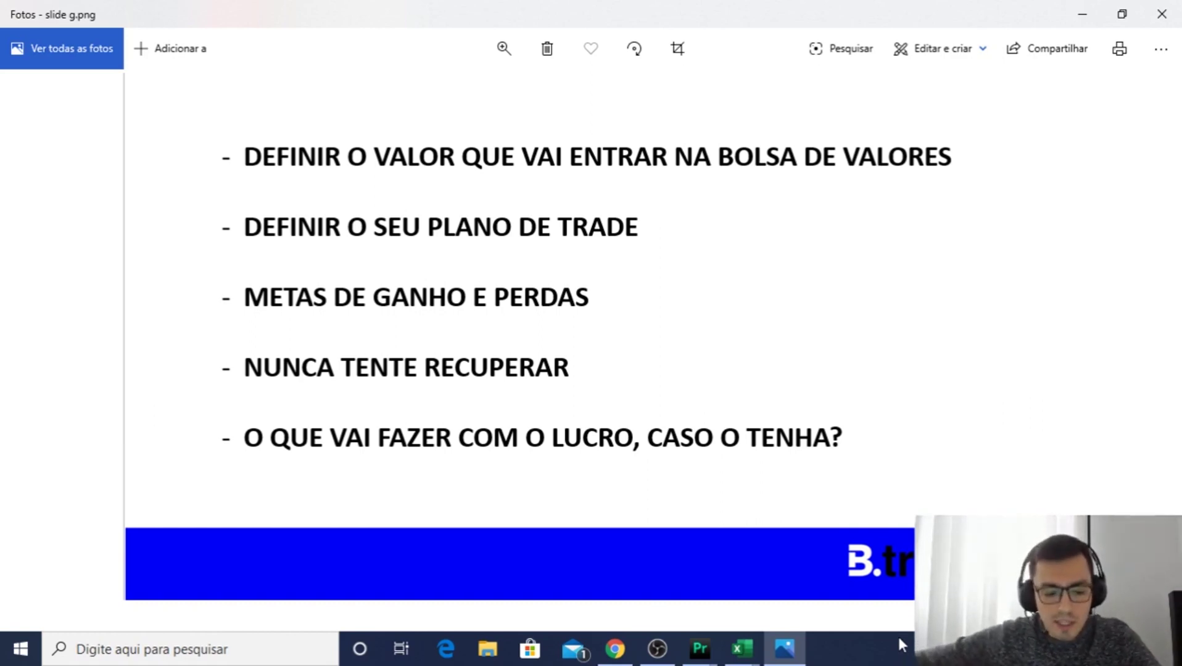
Step: Switch from the slide image to the blank Excel workbook Pasta2
{"action": "key", "text": "alt+Tab"}
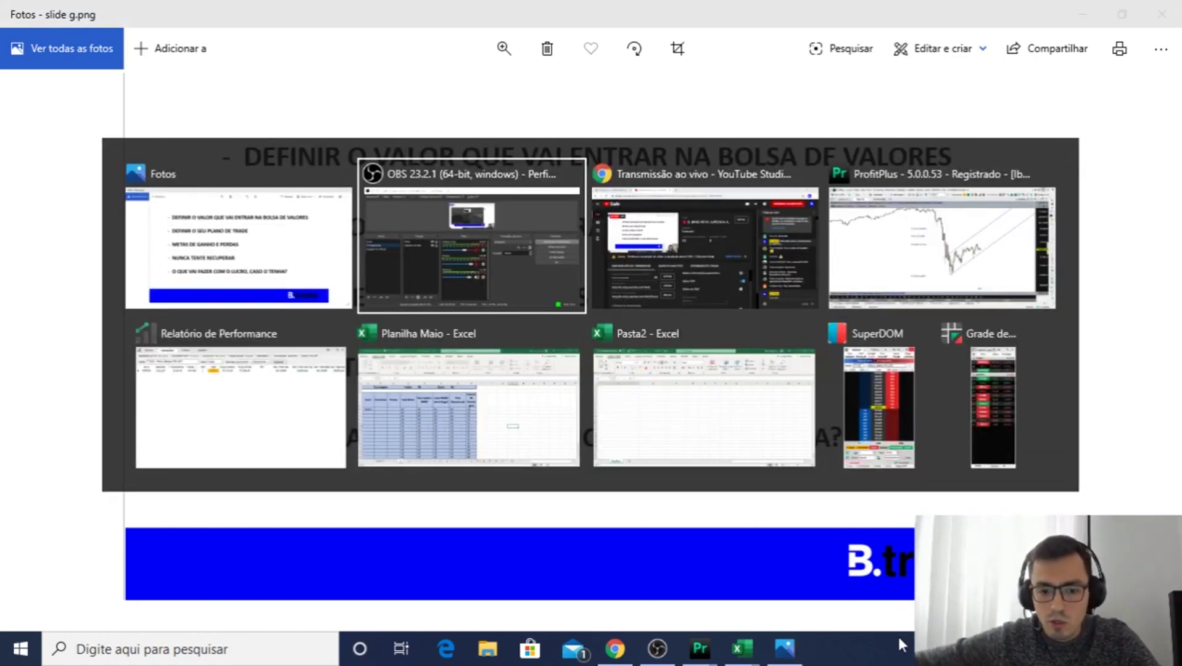
{"action": "key", "text": "alt+Tab"}
{"action": "key", "text": "alt+Tab"}
{"action": "key", "text": "alt+Tab"}
{"action": "key", "text": "alt+Tab"}
{"action": "key", "text": "alt+Tab"}
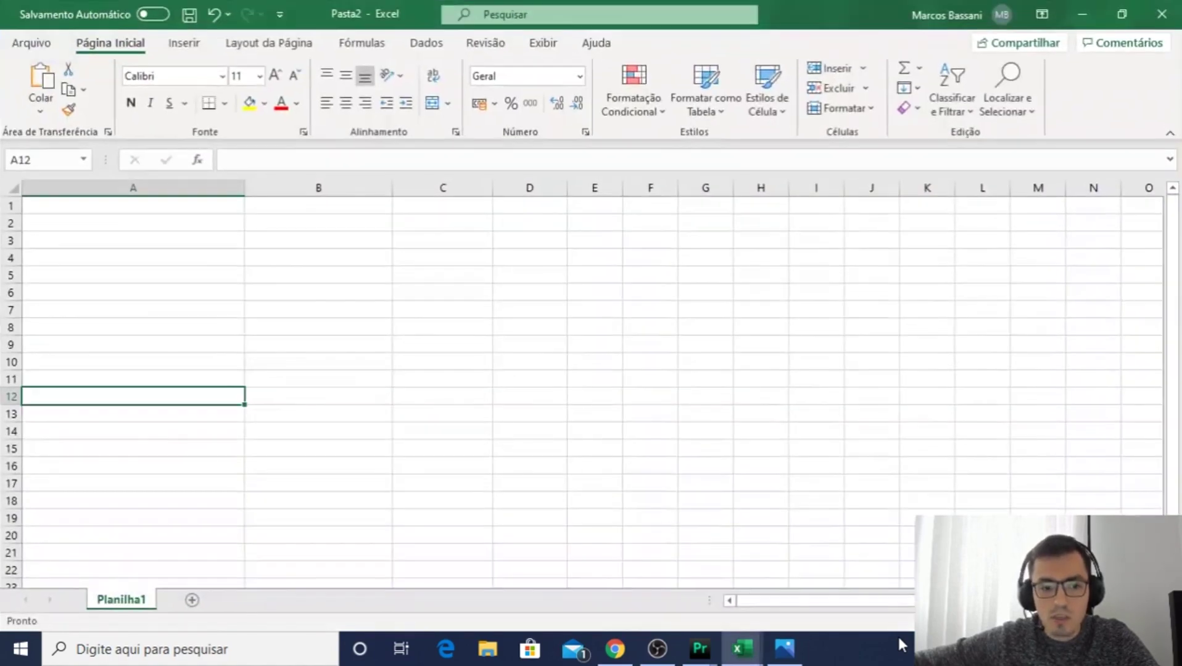
{"action": "mouse_move", "coordinate": [671, 655]}
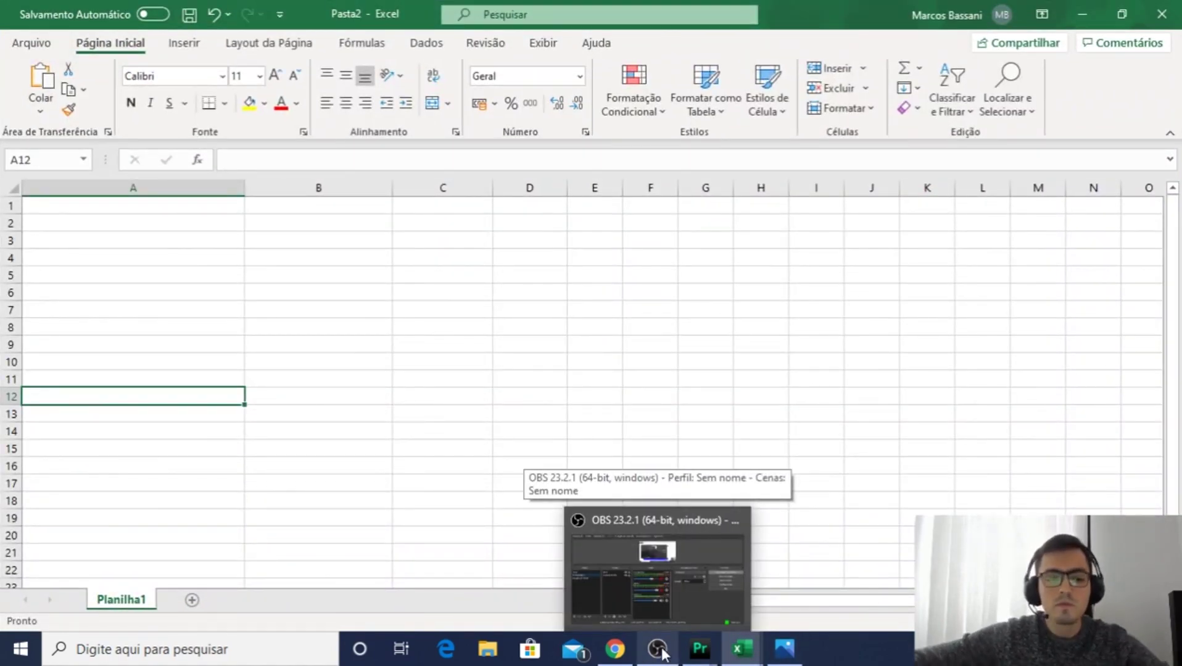
Step: Widen column A slightly and enter R$ 2000,00 in cell A1
{"action": "left_click", "coordinate": [152, 209]}
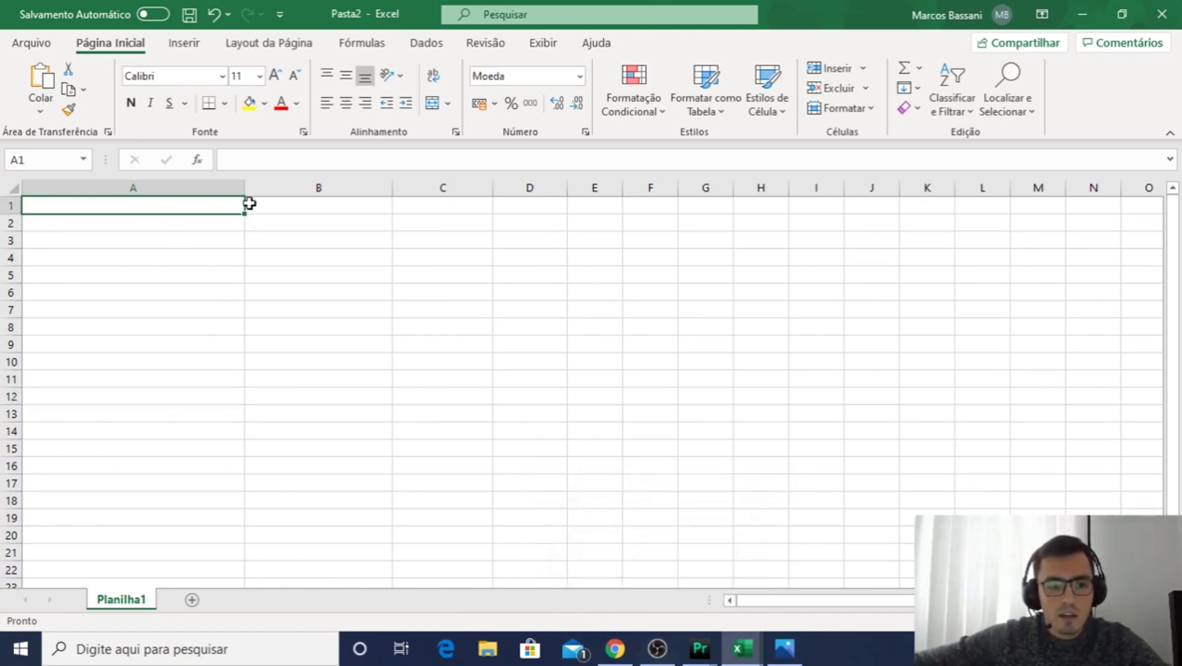
{"action": "left_click_drag", "start_coordinate": [245, 189], "coordinate": [267, 191]}
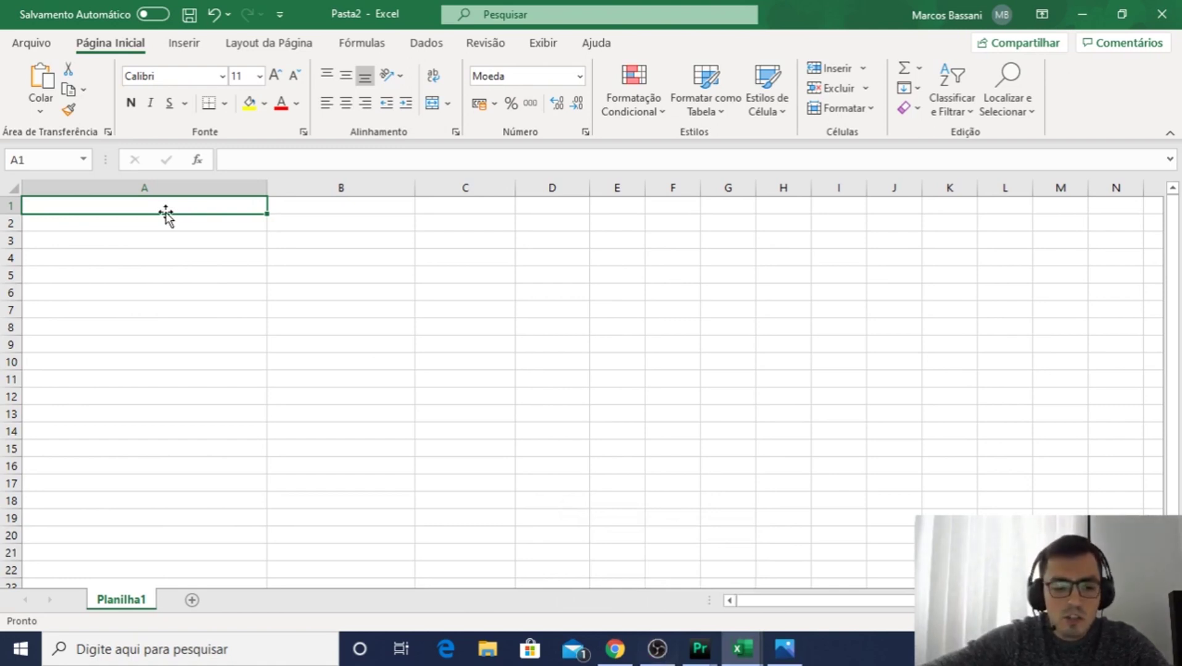
{"action": "type", "text": "R$"}
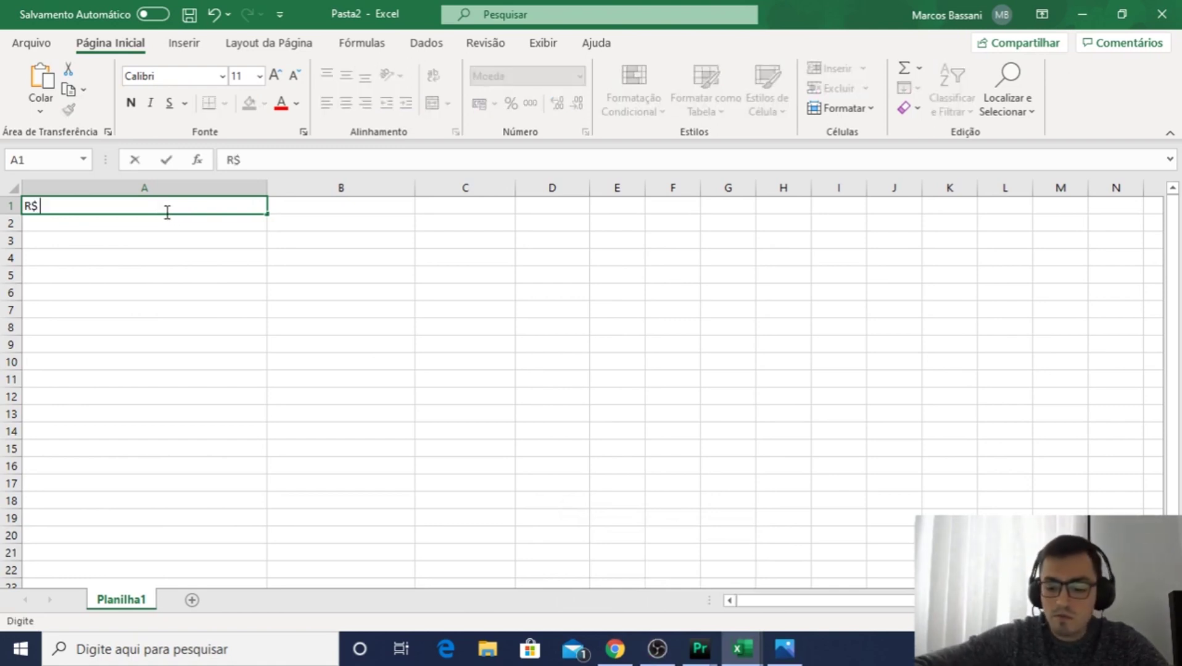
{"action": "type", "text": " 2000,00"}
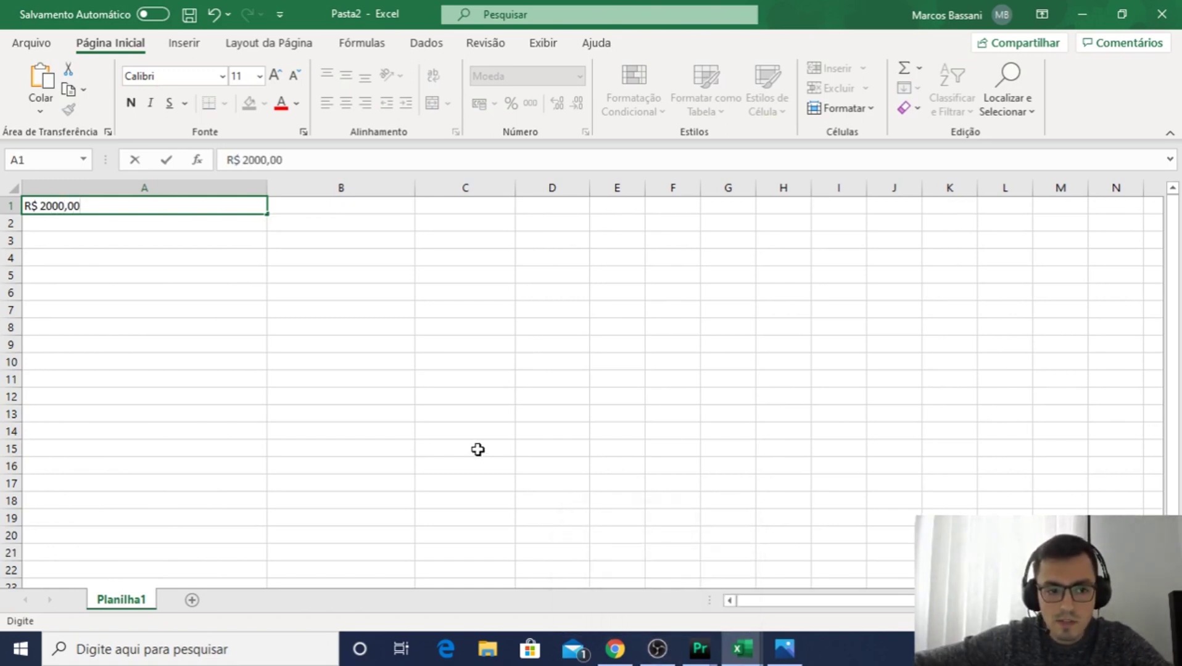
Step: Enter the expenses "aluguel 500,00" in cell A3 and "plano de saude 200,00" in cell A4
{"action": "left_click", "coordinate": [65, 241]}
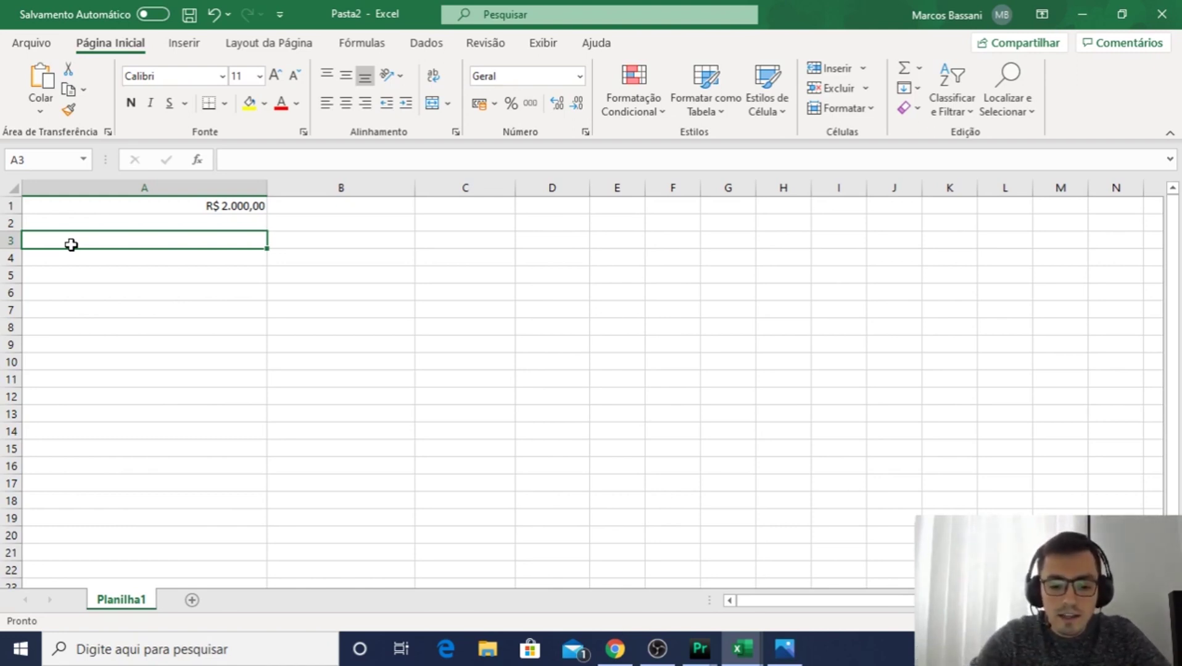
{"action": "type", "text": "aluguel"}
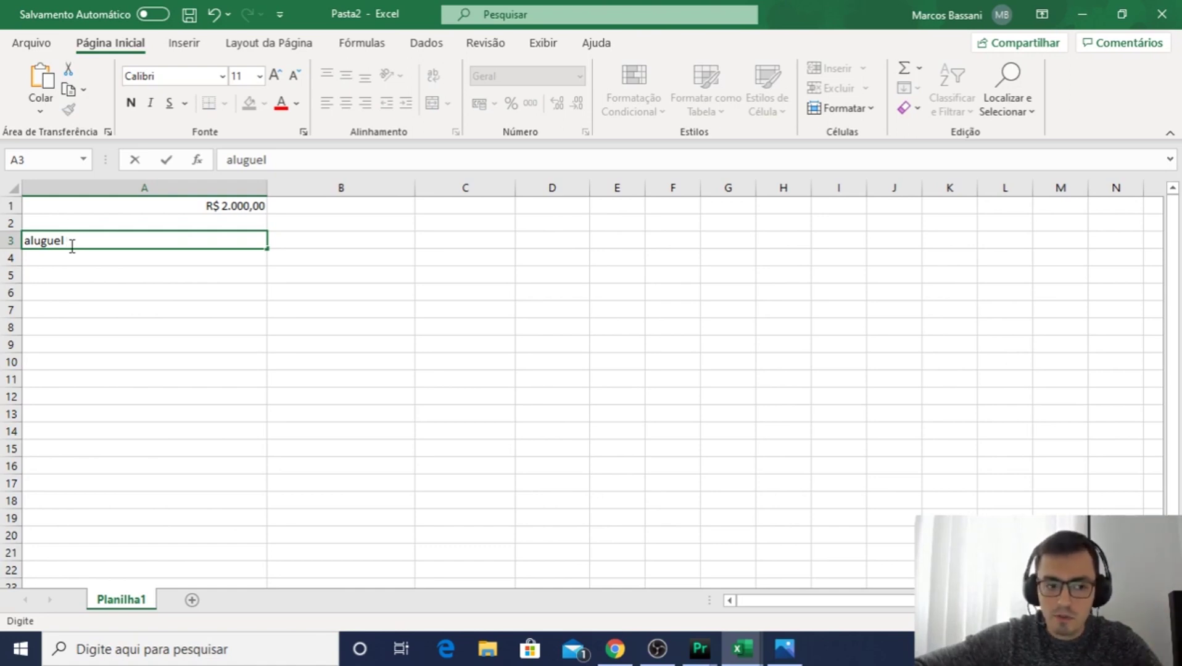
{"action": "type", "text": "500,00"}
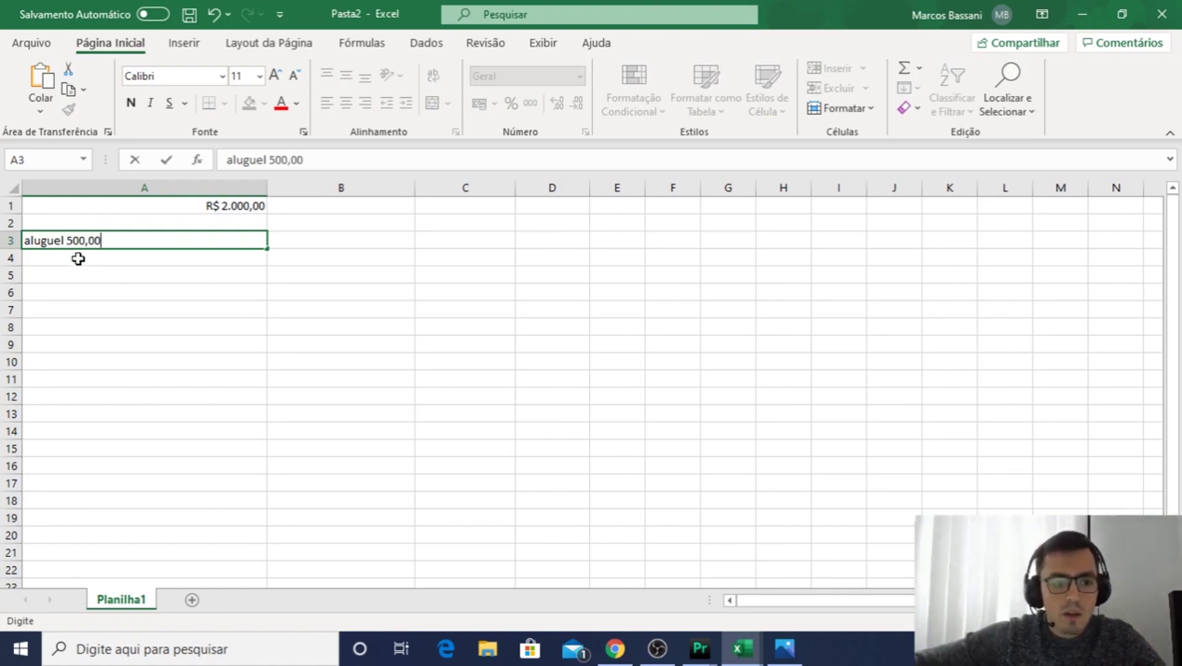
{"action": "key", "text": "Return"}
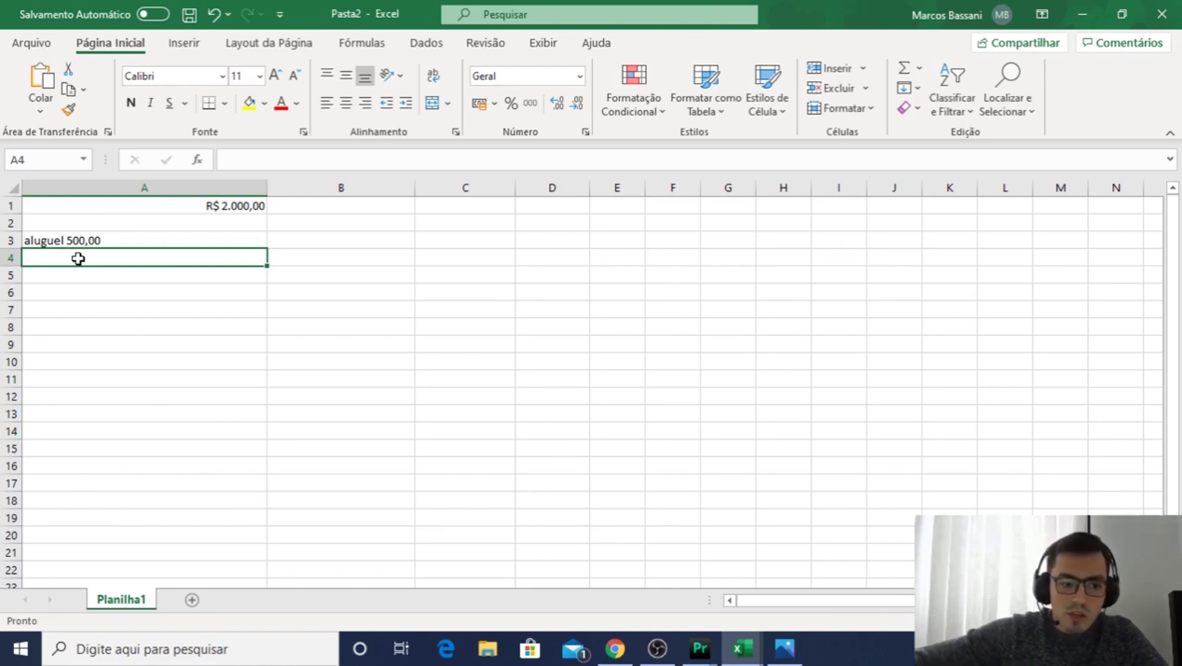
{"action": "type", "text": "plano"}
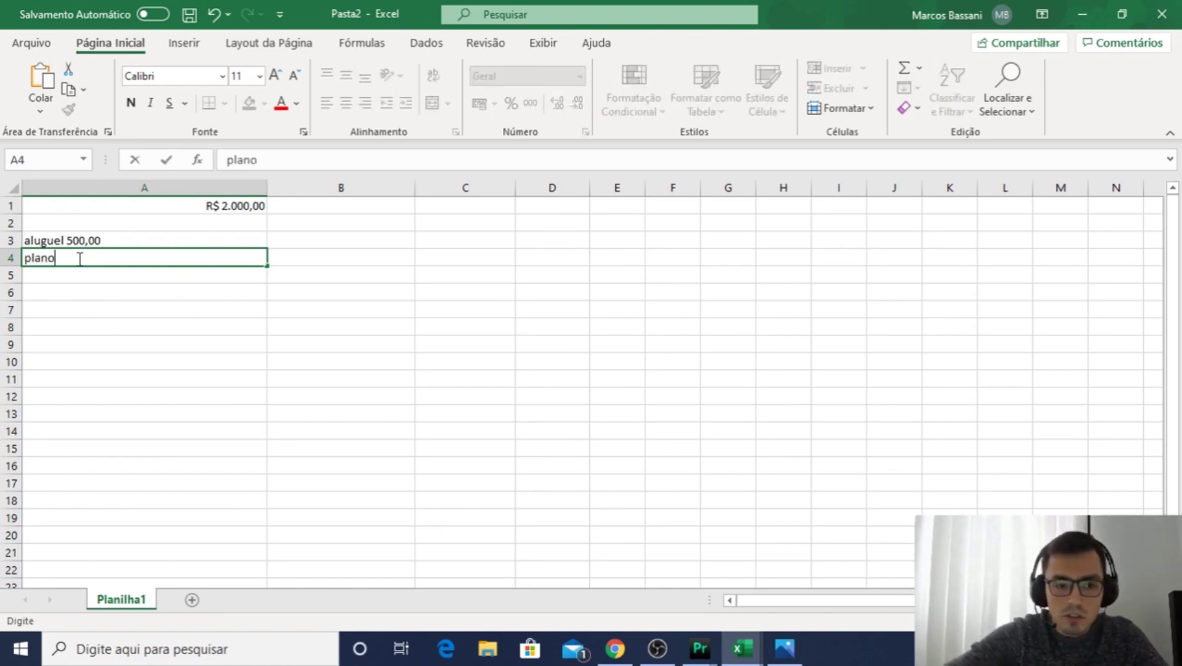
{"action": "type", "text": " de saude"}
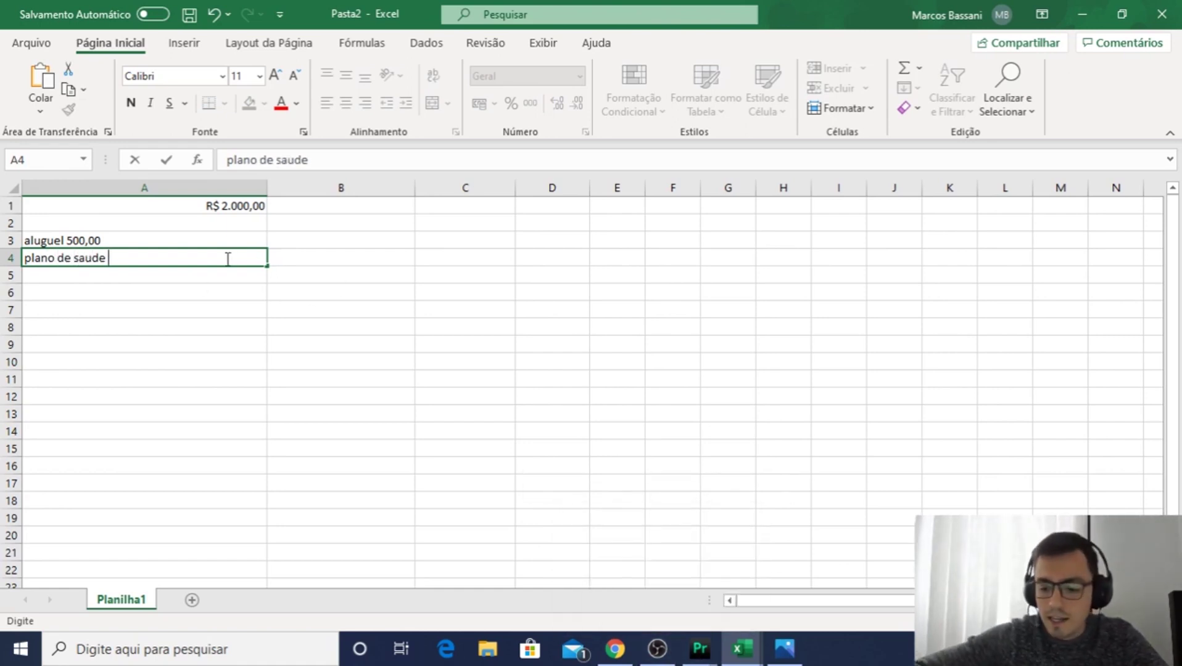
{"action": "type", "text": " 200,00"}
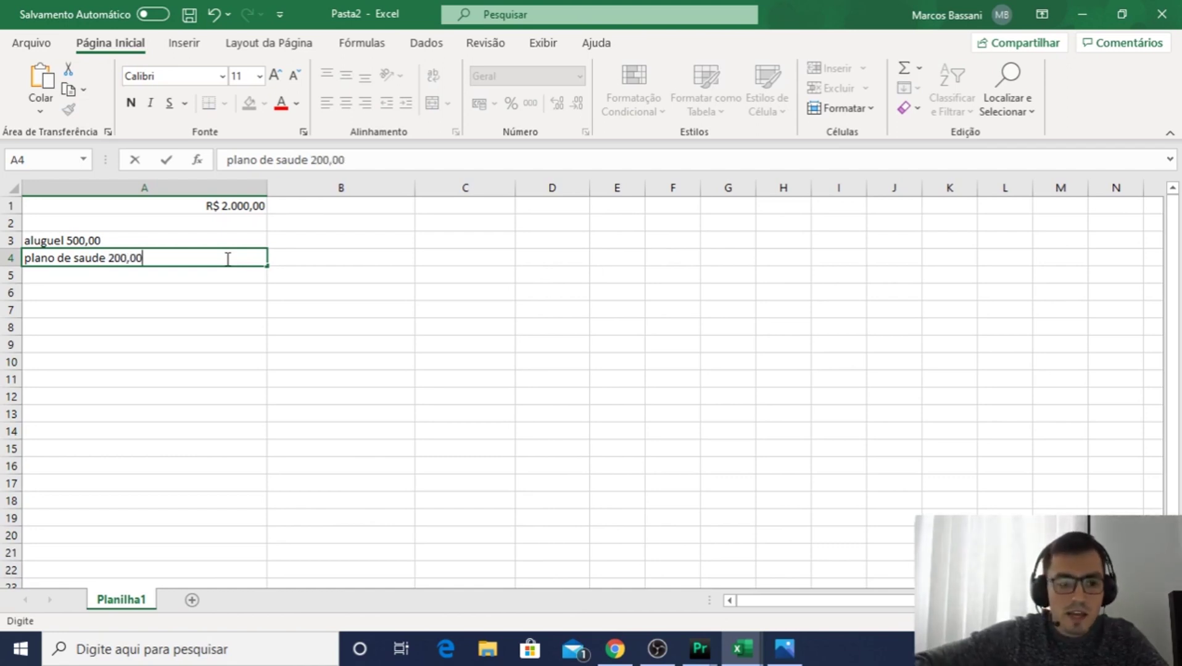
Step: List the further expenses agua, luz, telefone and impostos in cells A5 to A8
{"action": "left_click", "coordinate": [139, 276]}
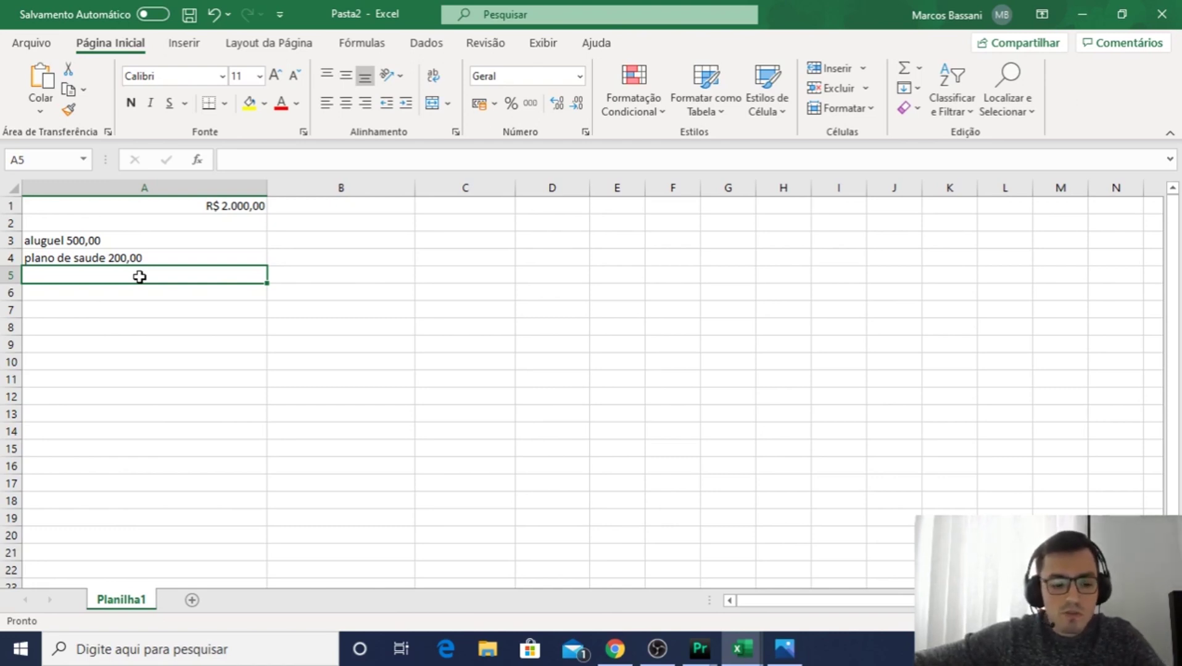
{"action": "type", "text": "agua"}
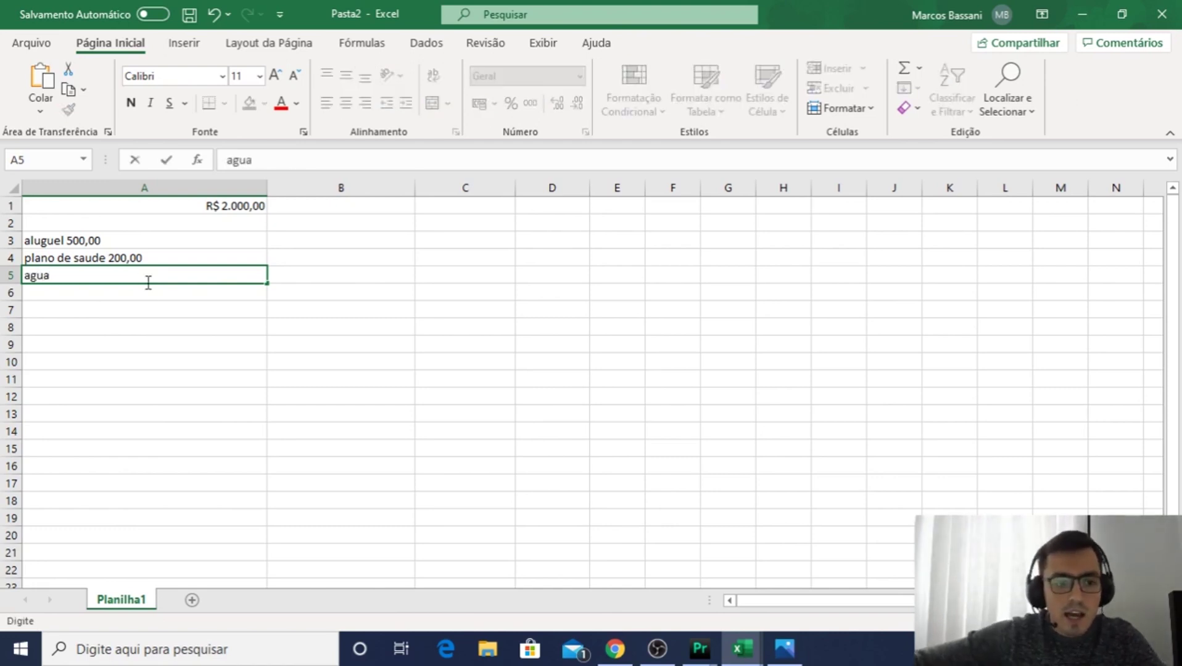
{"action": "left_click", "coordinate": [143, 298]}
{"action": "type", "text": "luz"}
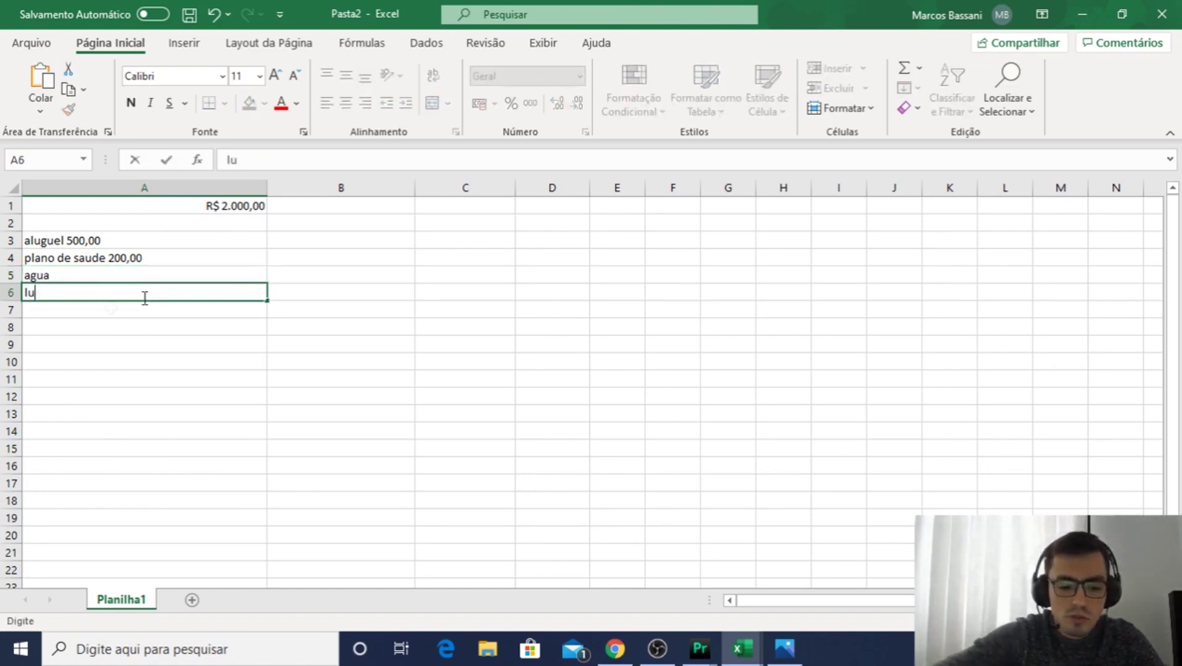
{"action": "left_click", "coordinate": [111, 306]}
{"action": "type", "text": "telefone"}
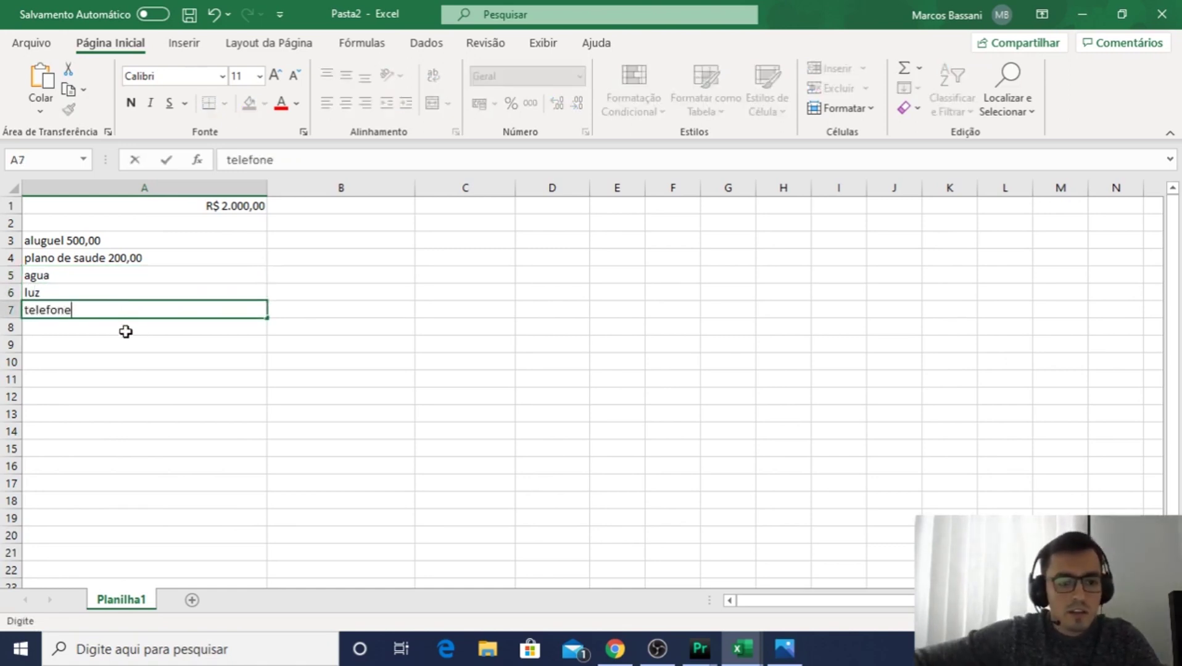
{"action": "left_click", "coordinate": [126, 335]}
{"action": "type", "text": "impostos"}
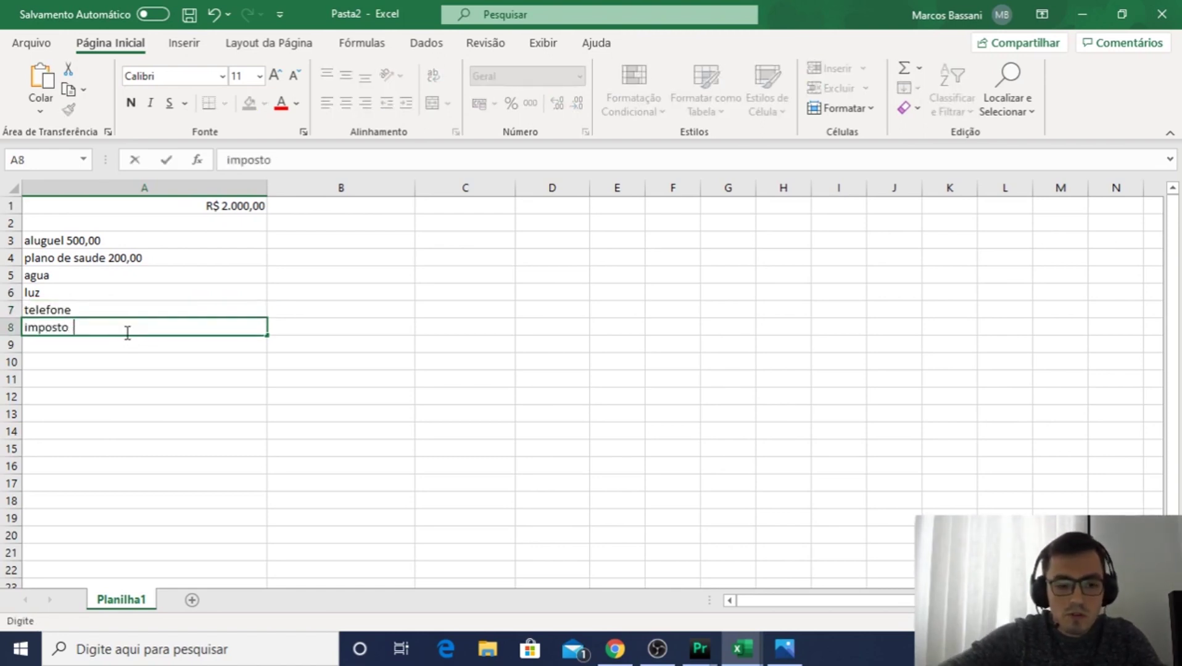
{"action": "left_click", "coordinate": [131, 346]}
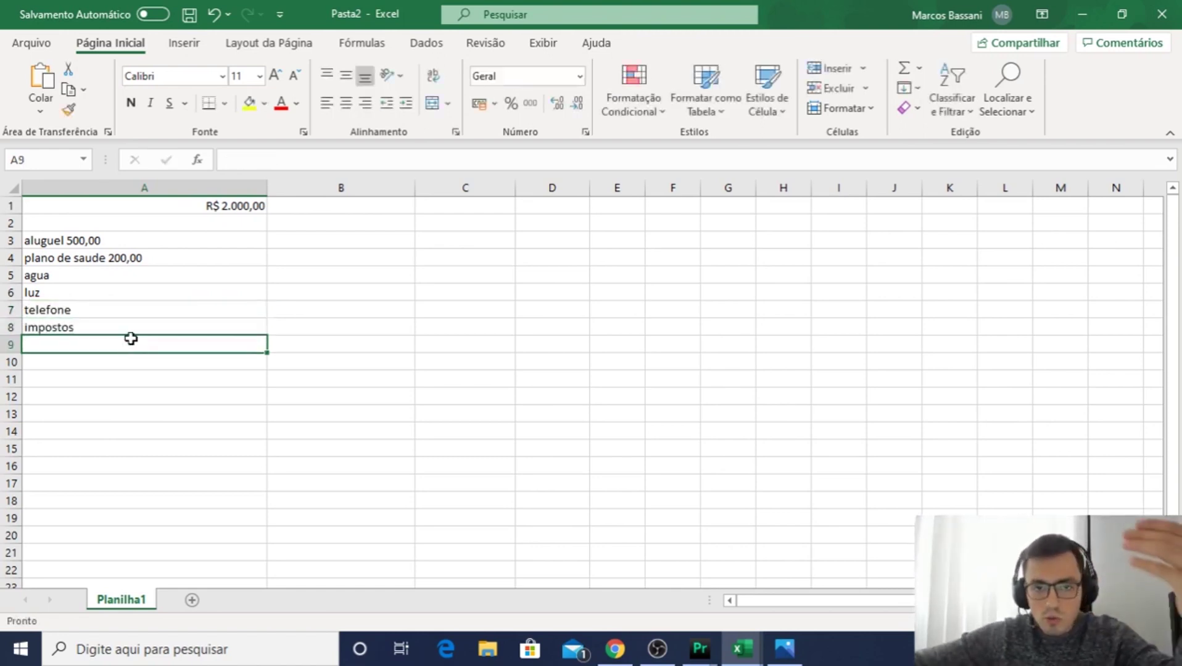
{"action": "mouse_move", "coordinate": [658, 648]}
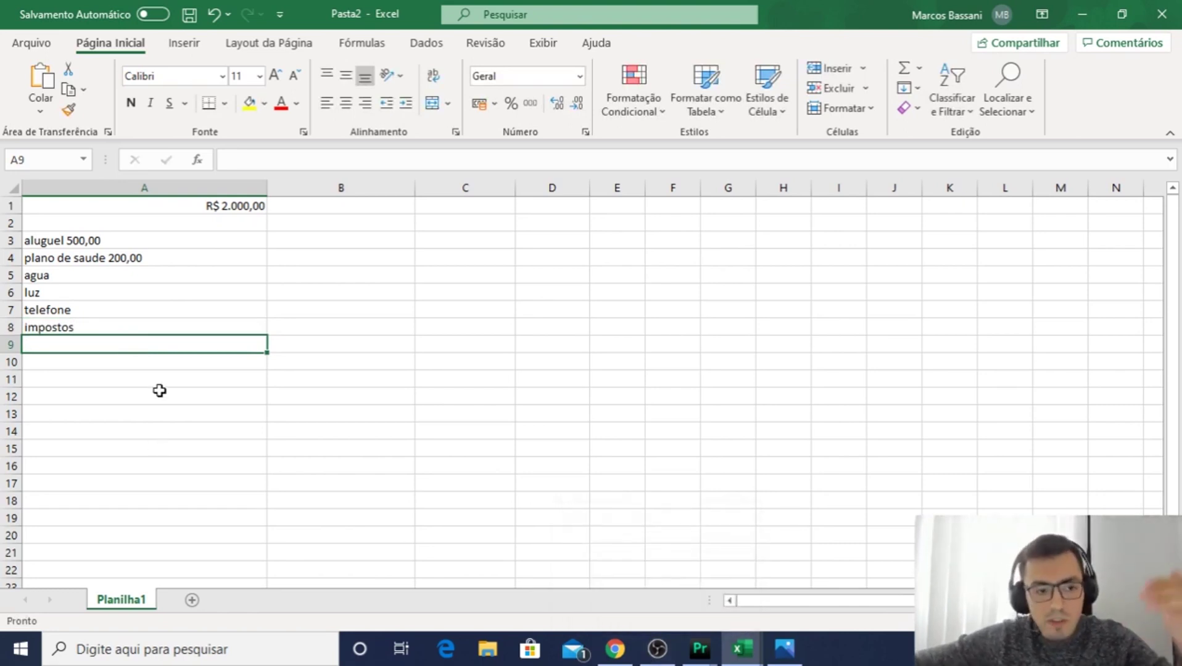
{"action": "left_click", "coordinate": [89, 278]}
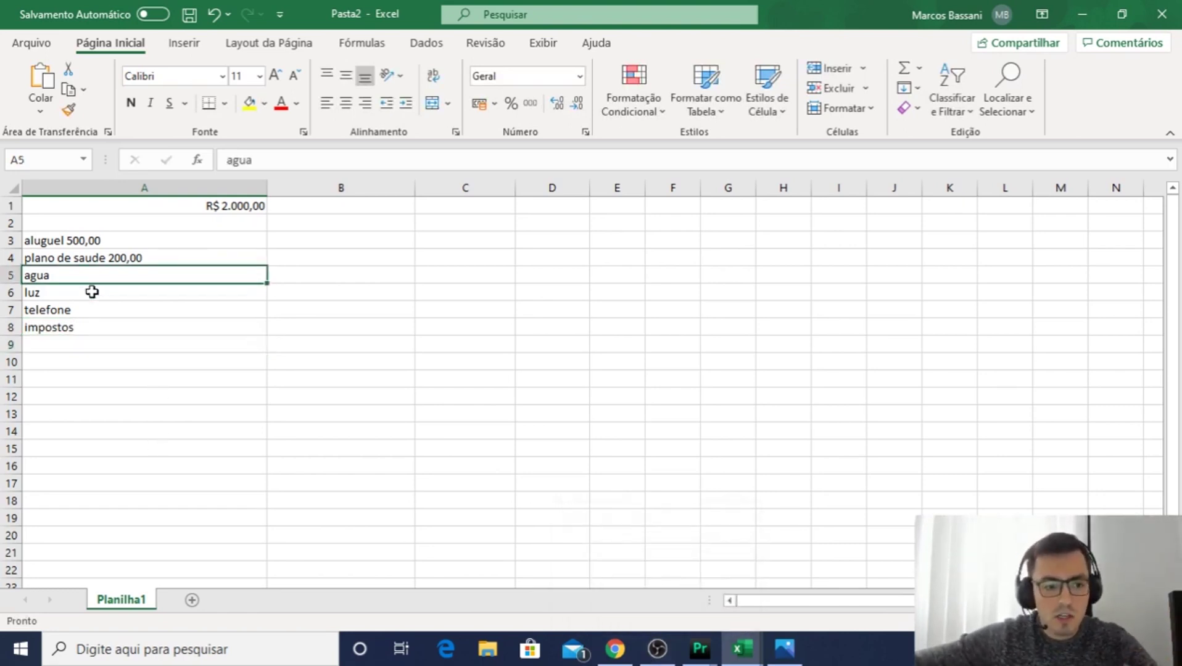
{"action": "left_click", "coordinate": [94, 294]}
{"action": "left_click", "coordinate": [98, 311]}
{"action": "left_click", "coordinate": [103, 333]}
Step: Enter the leftover amount 500 in cell A10
{"action": "left_click", "coordinate": [76, 364]}
{"action": "type", "text": "500"}
{"action": "key", "text": "ctrl+Return"}
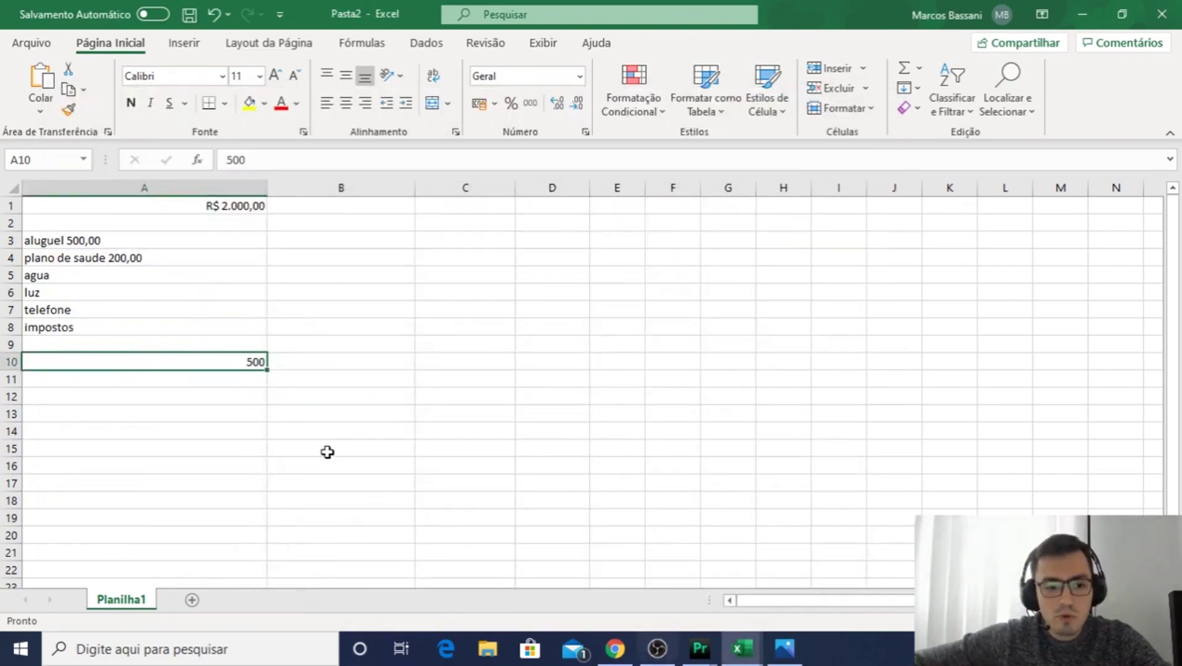
{"action": "left_click", "coordinate": [89, 380]}
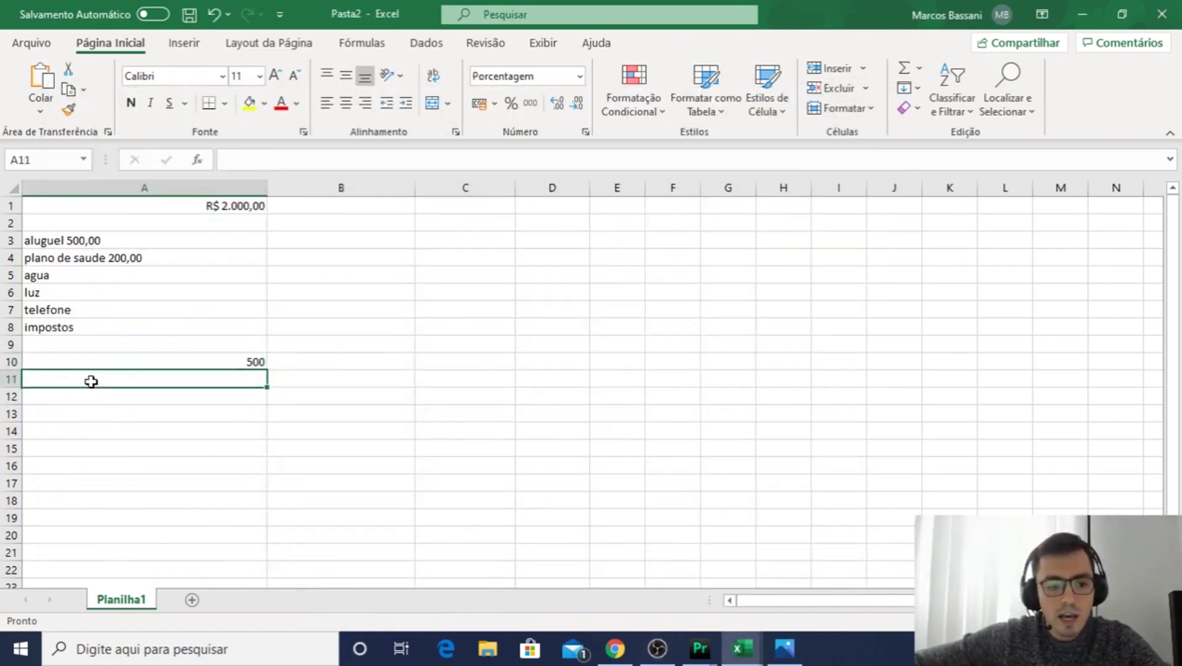
{"action": "left_click", "coordinate": [79, 396]}
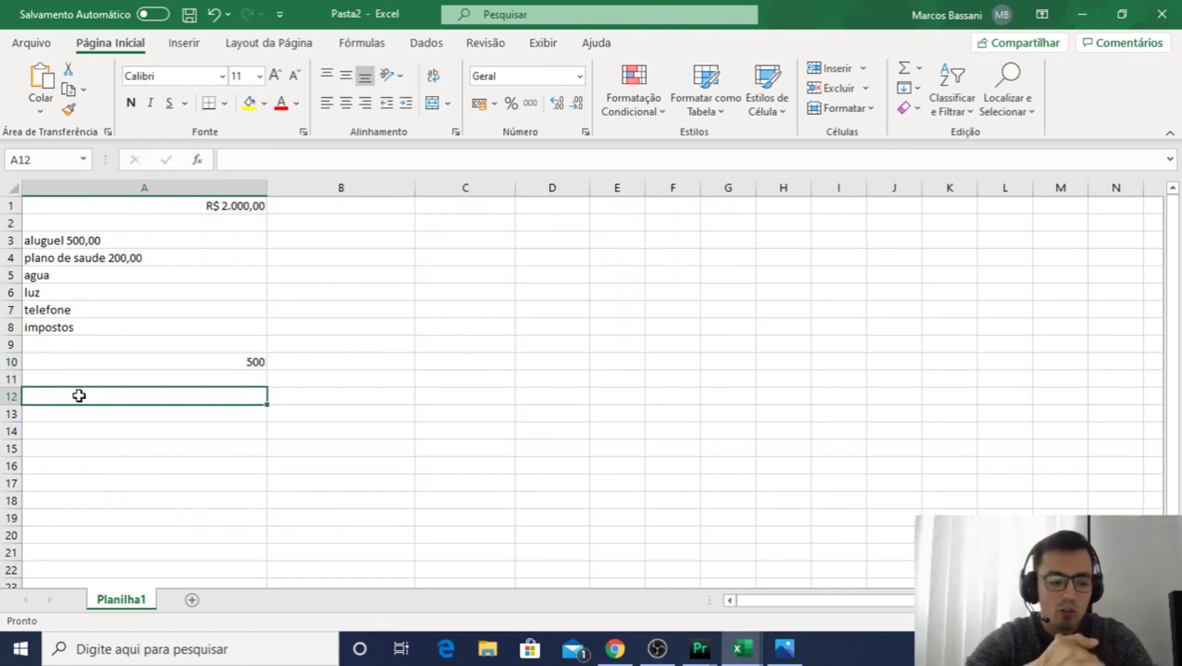
{"action": "left_click", "coordinate": [236, 361]}
{"action": "left_click", "coordinate": [227, 378]}
{"action": "left_click", "coordinate": [226, 400]}
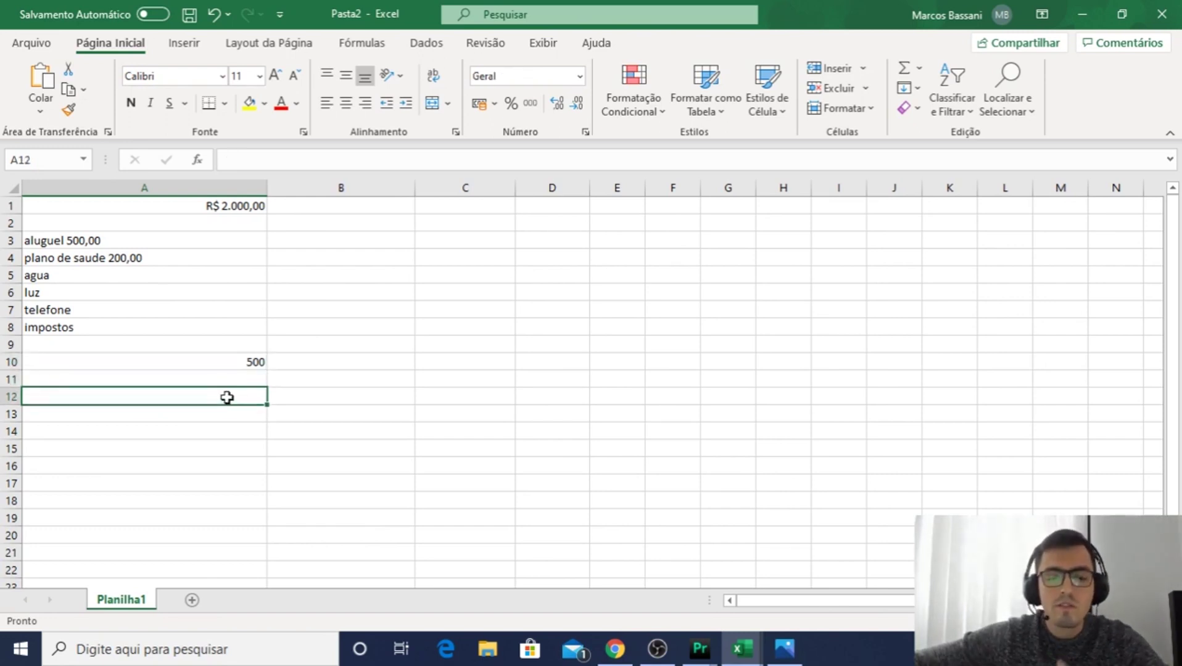
Step: Enter the amount 250,00 in cell A12, two rows below the 500
{"action": "left_click", "coordinate": [61, 414]}
{"action": "left_click", "coordinate": [60, 400]}
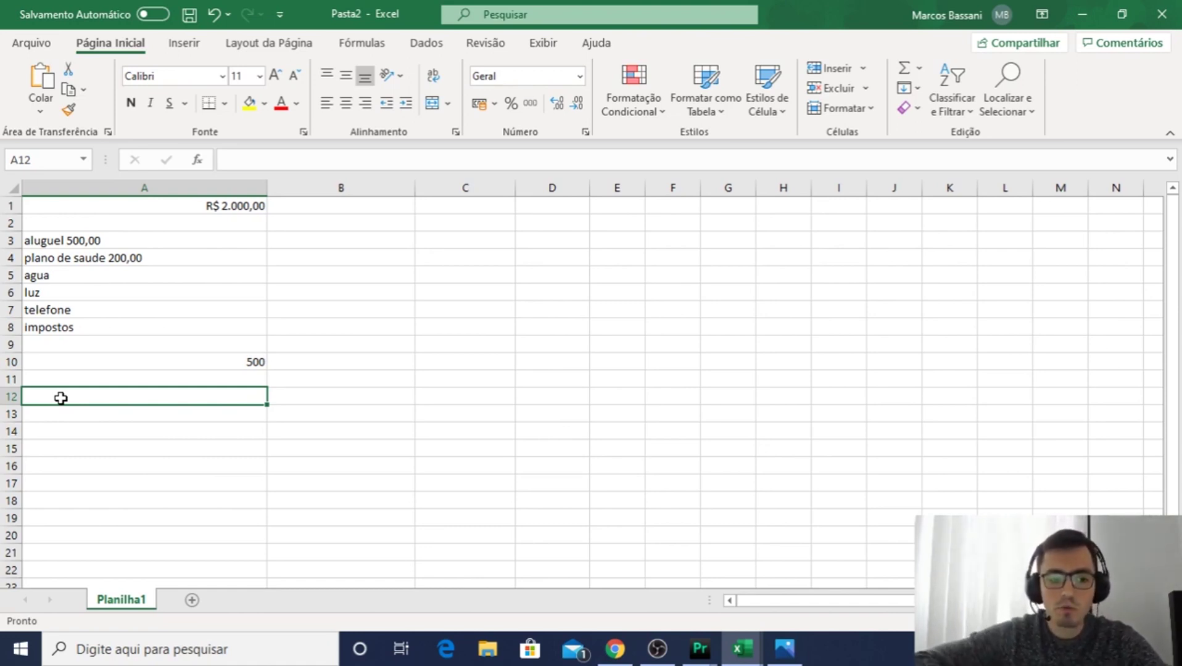
{"action": "type", "text": "250,00"}
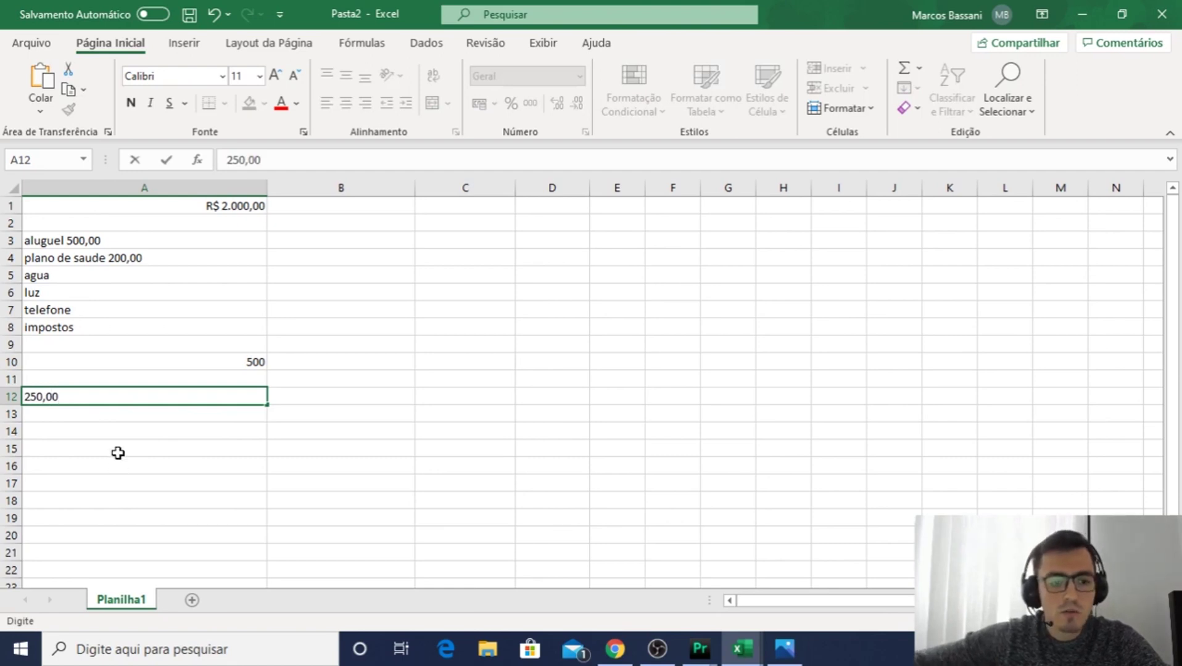
{"action": "key", "text": "Return"}
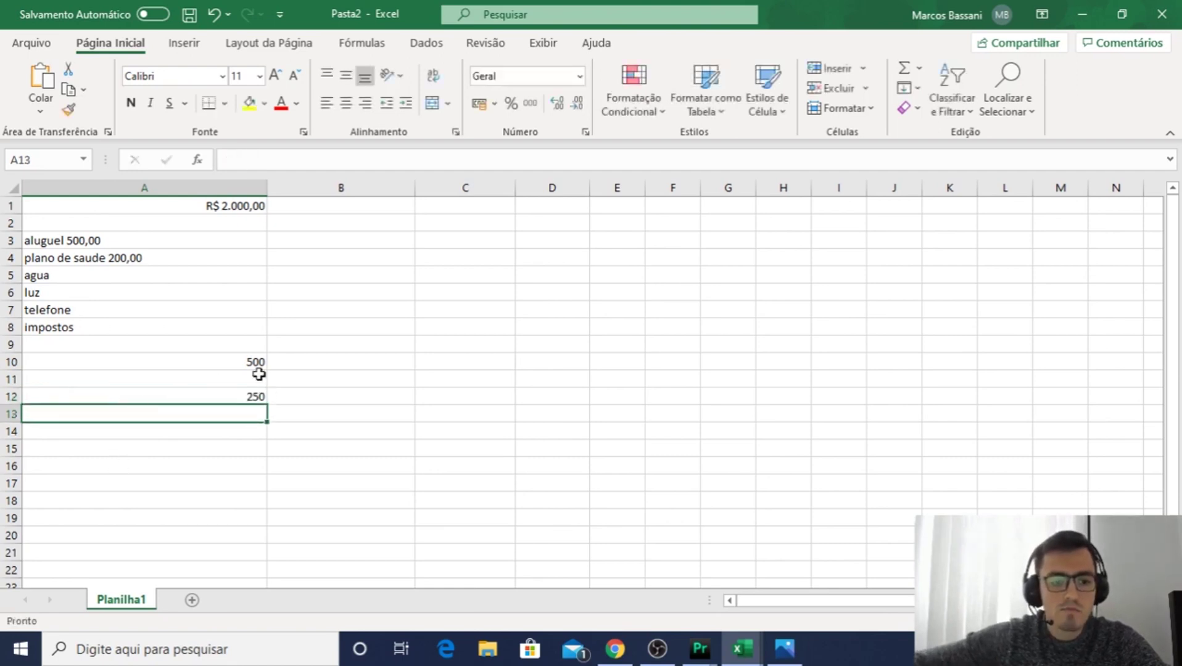
{"action": "left_click", "coordinate": [254, 364]}
{"action": "left_click", "coordinate": [249, 401]}
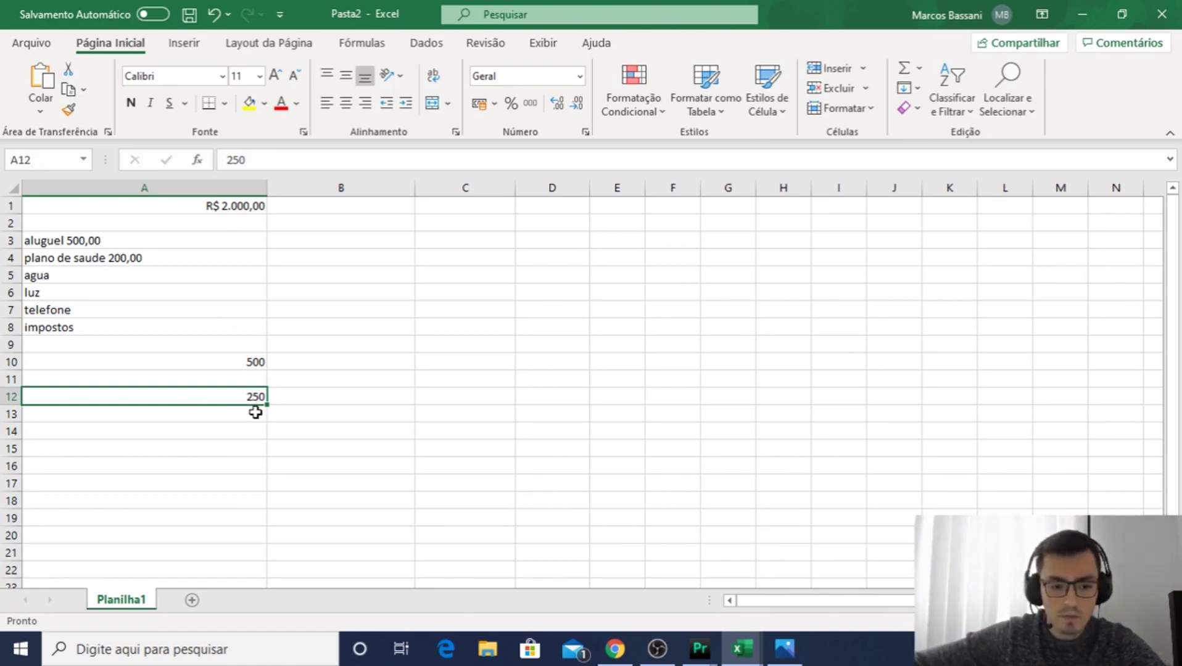
{"action": "left_click", "coordinate": [255, 412]}
Step: Enter R$ 1000,00 in cell C1 as a second starting amount
{"action": "left_click", "coordinate": [446, 211]}
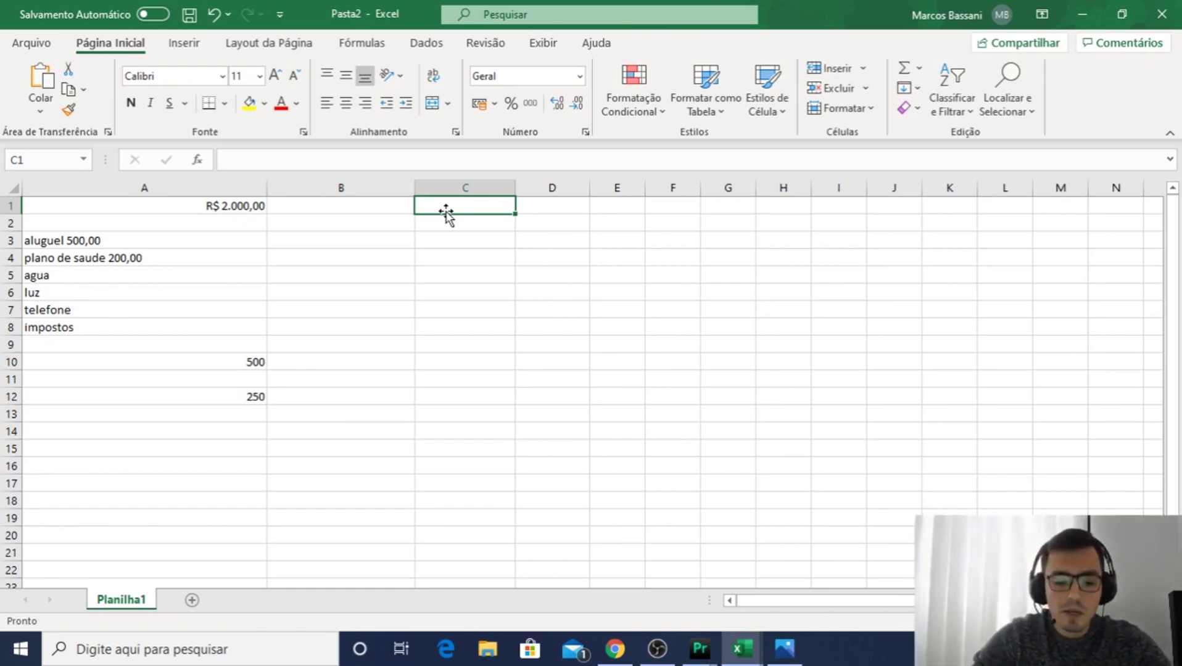
{"action": "type", "text": "R$"}
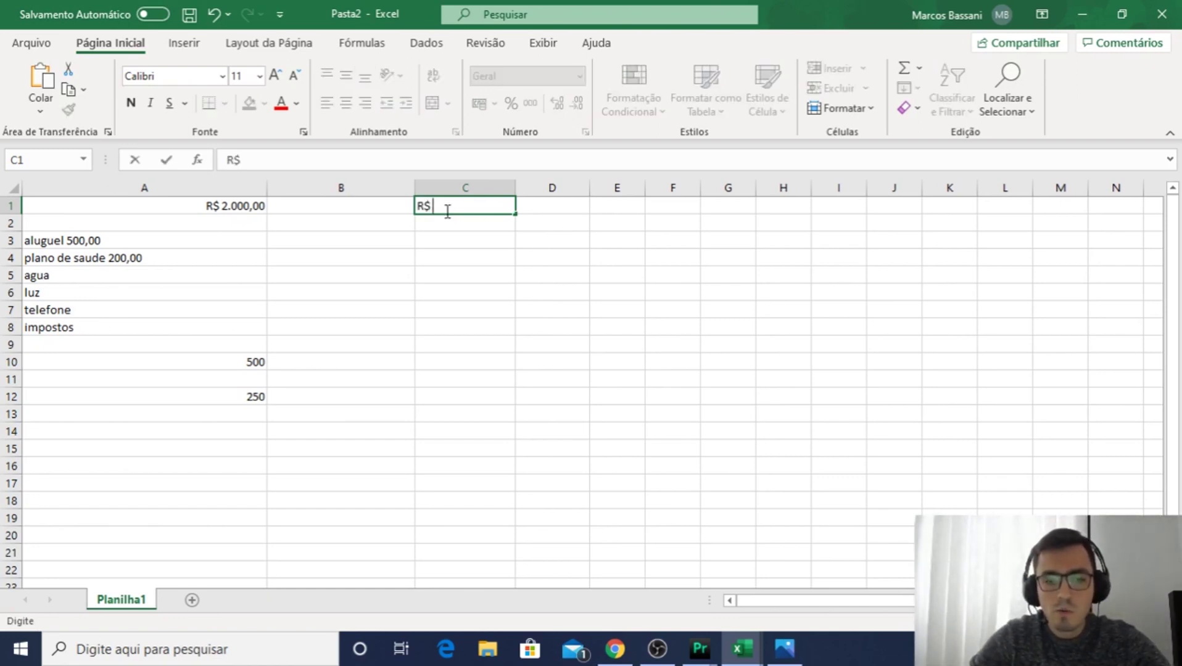
{"action": "type", "text": " 100,00"}
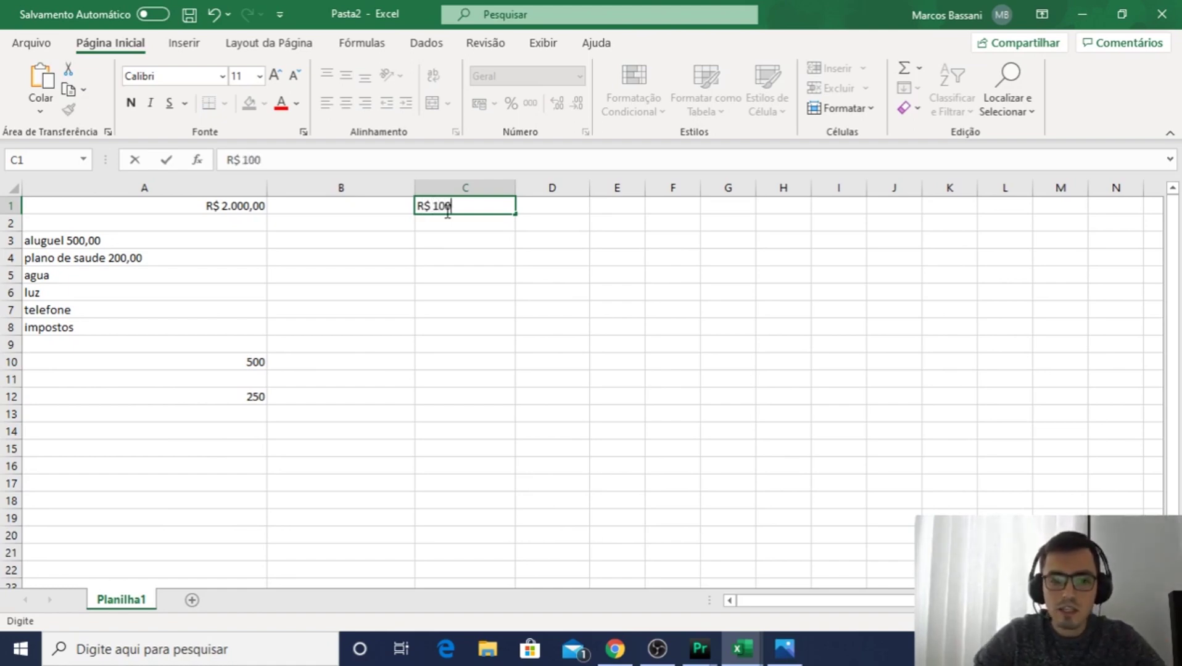
{"action": "key", "text": "BackSpace"}
{"action": "key", "text": "BackSpace"}
{"action": "key", "text": "BackSpace"}
{"action": "type", "text": "0,00"}
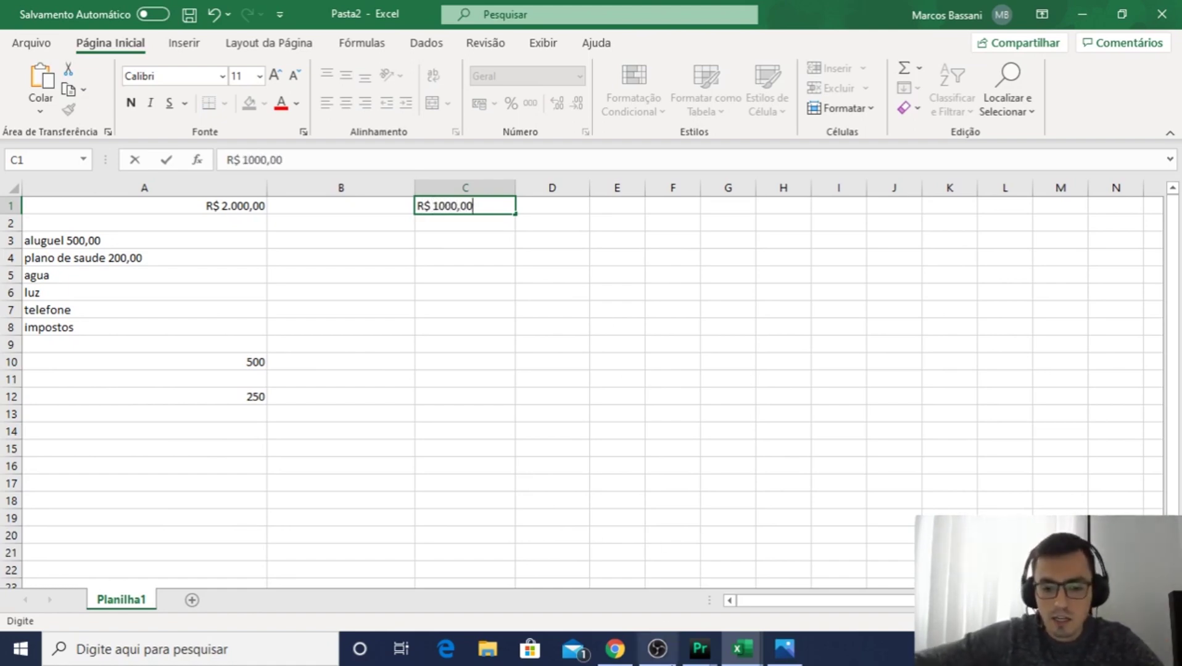
Step: Commit the R$ 1000,00 entry in cell C1 and reselect that cell
{"action": "key", "text": "alt+Tab"}
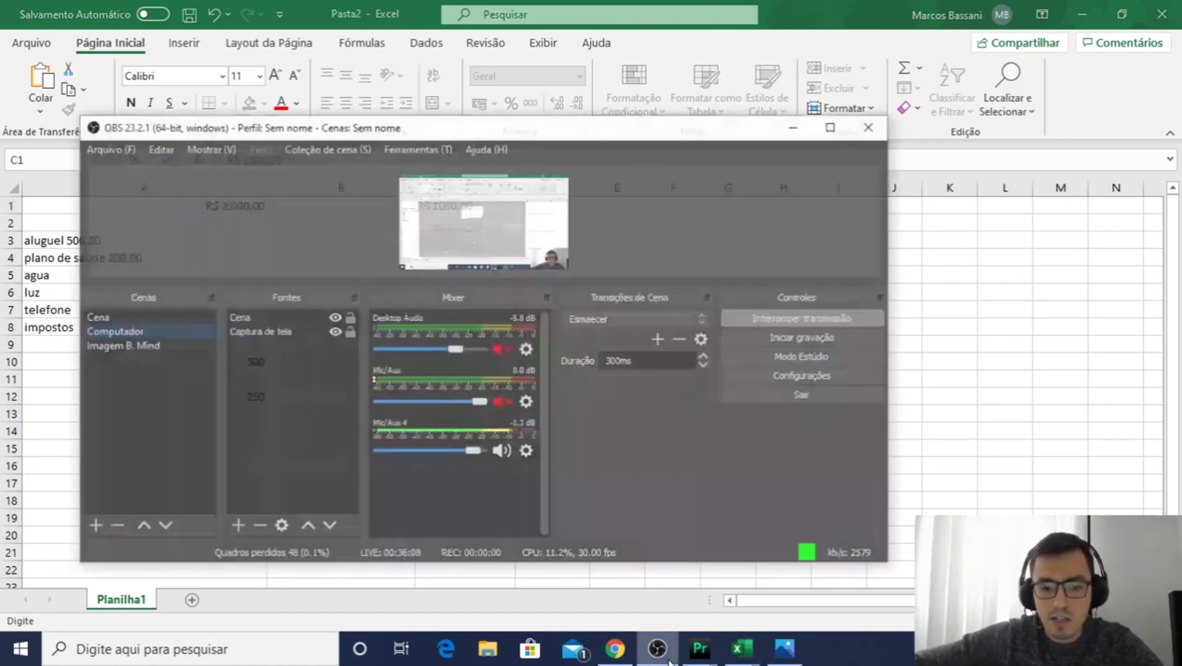
{"action": "key", "text": "alt+Tab"}
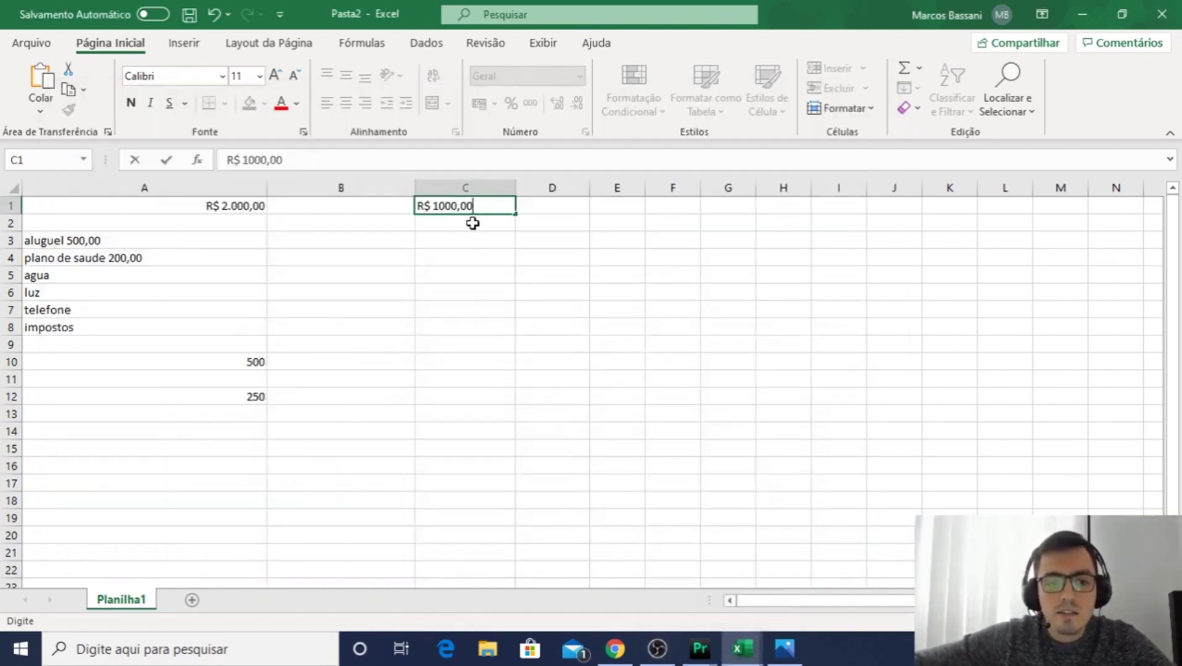
{"action": "key", "text": "Return"}
{"action": "left_click", "coordinate": [475, 203]}
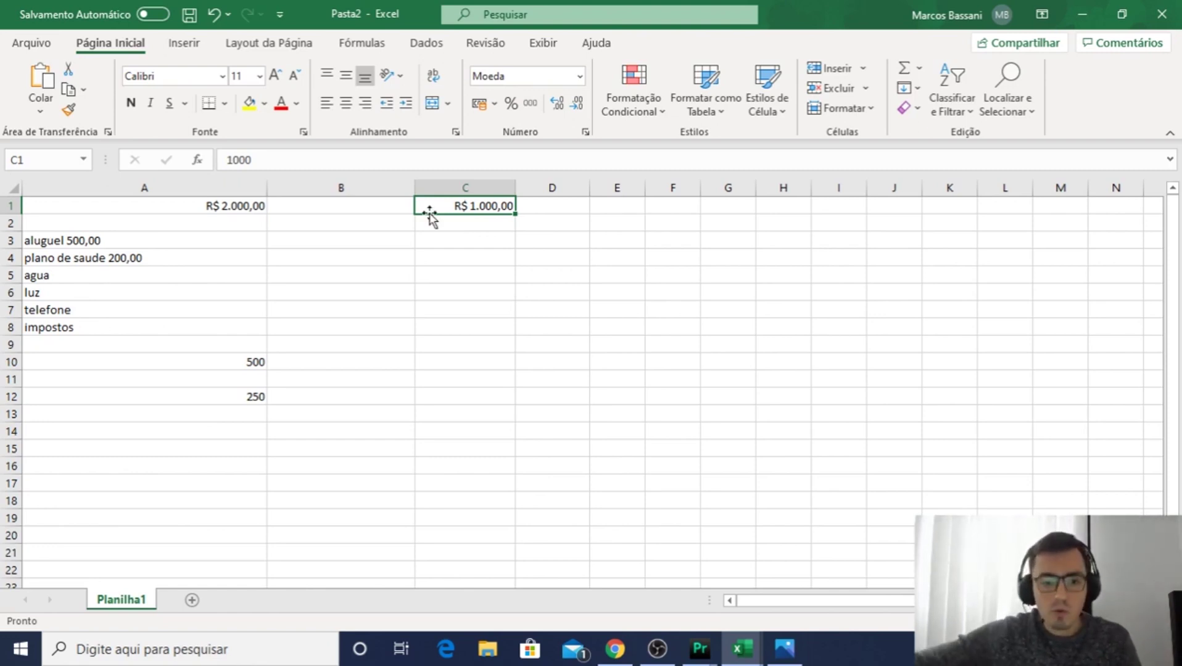
{"action": "left_click", "coordinate": [441, 229]}
{"action": "left_click", "coordinate": [453, 206]}
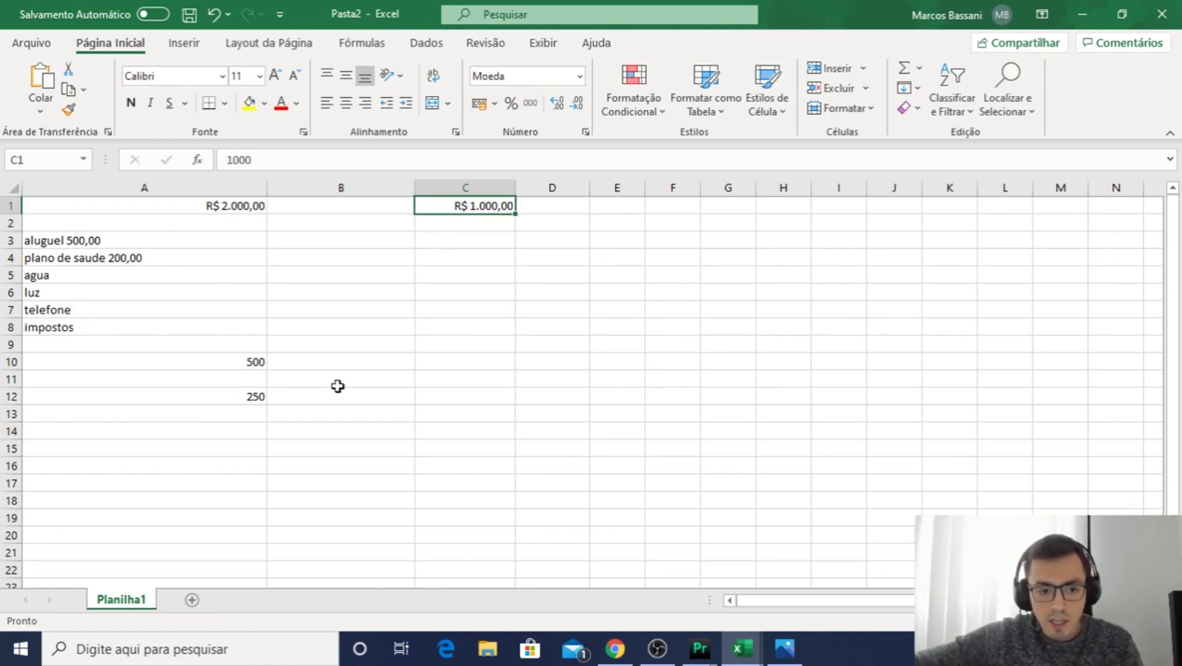
Step: Write the calculation 250,00 x 4 = 1000,00 as text in cell A13, directly below the 250 amount
{"action": "left_click", "coordinate": [258, 398]}
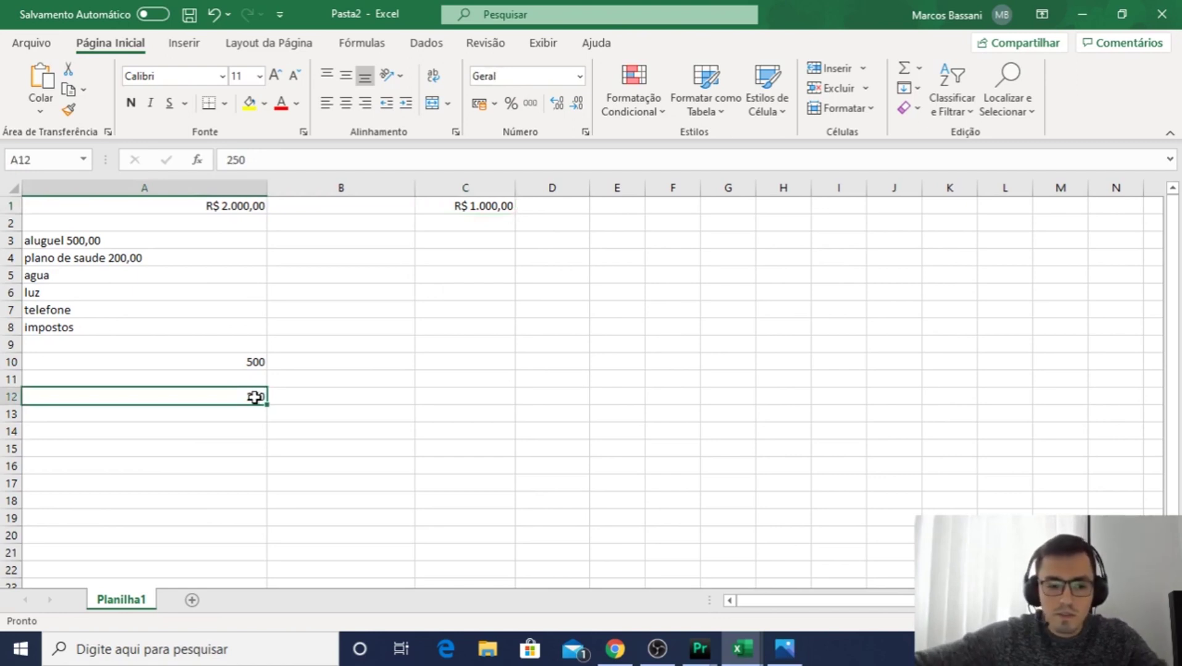
{"action": "left_click", "coordinate": [234, 412]}
{"action": "type", "text": "250,"}
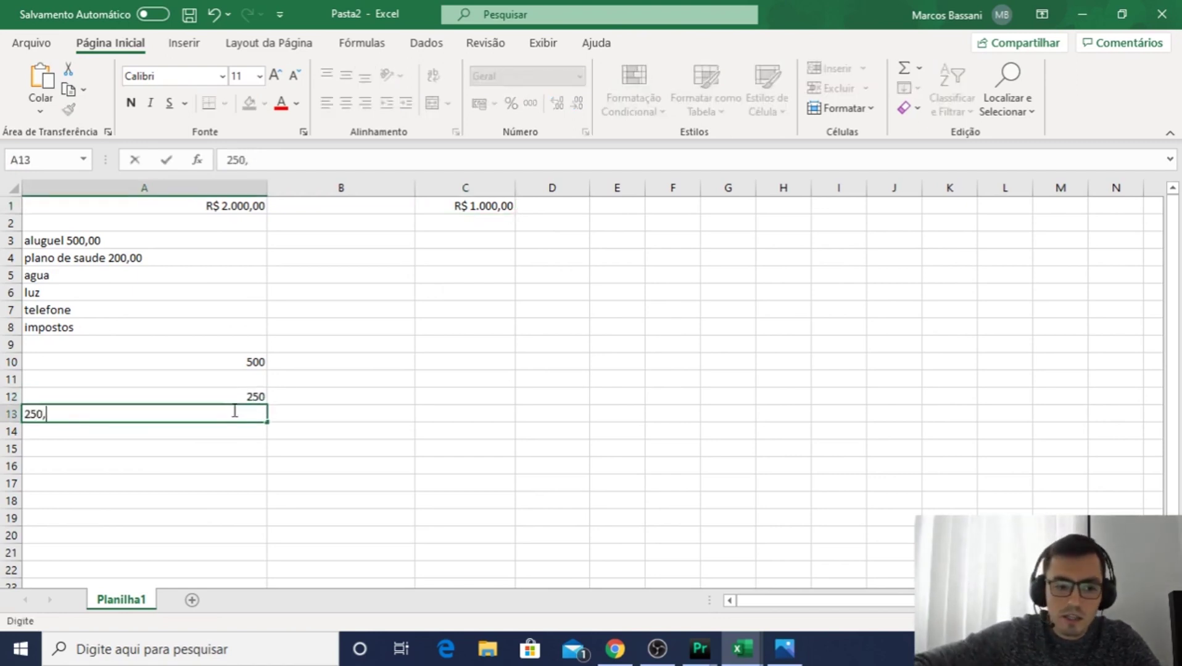
{"action": "type", "text": "00 x"}
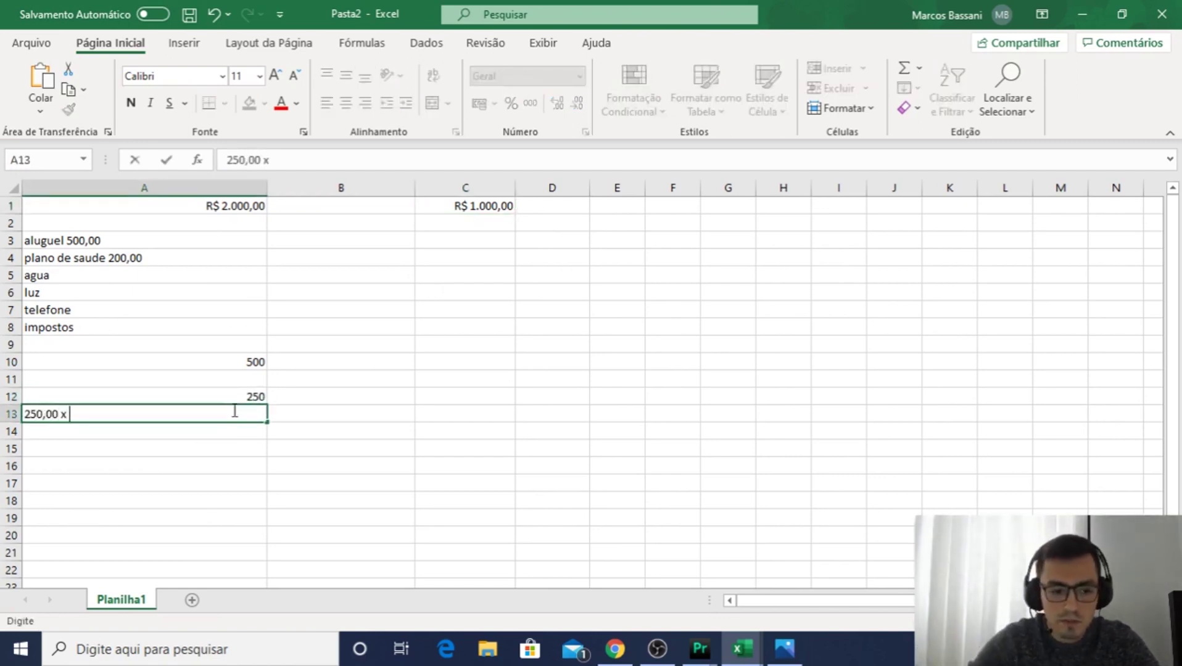
{"action": "type", "text": " 4"}
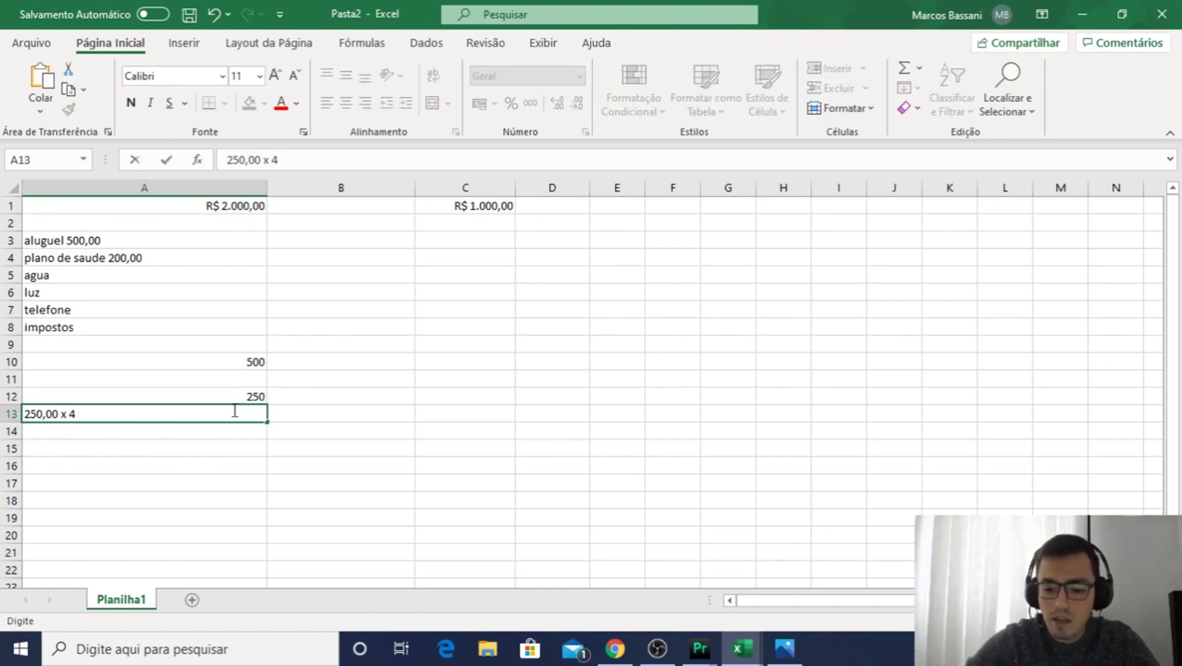
{"action": "type", "text": " = 1000,00"}
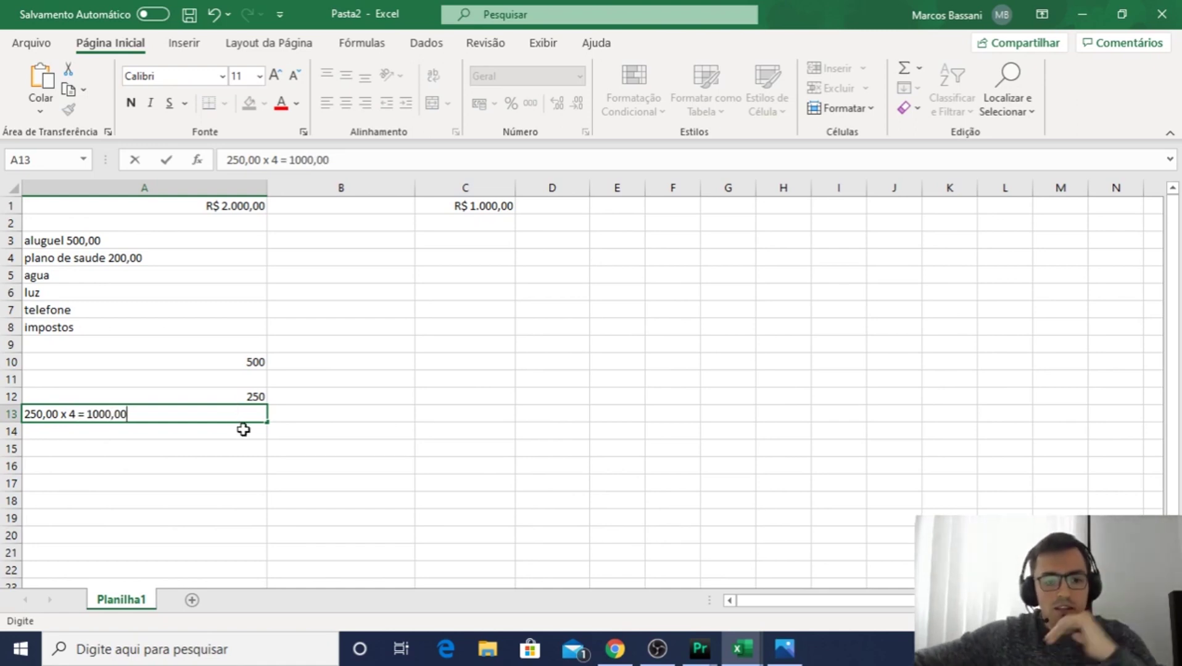
{"action": "key", "text": "Return"}
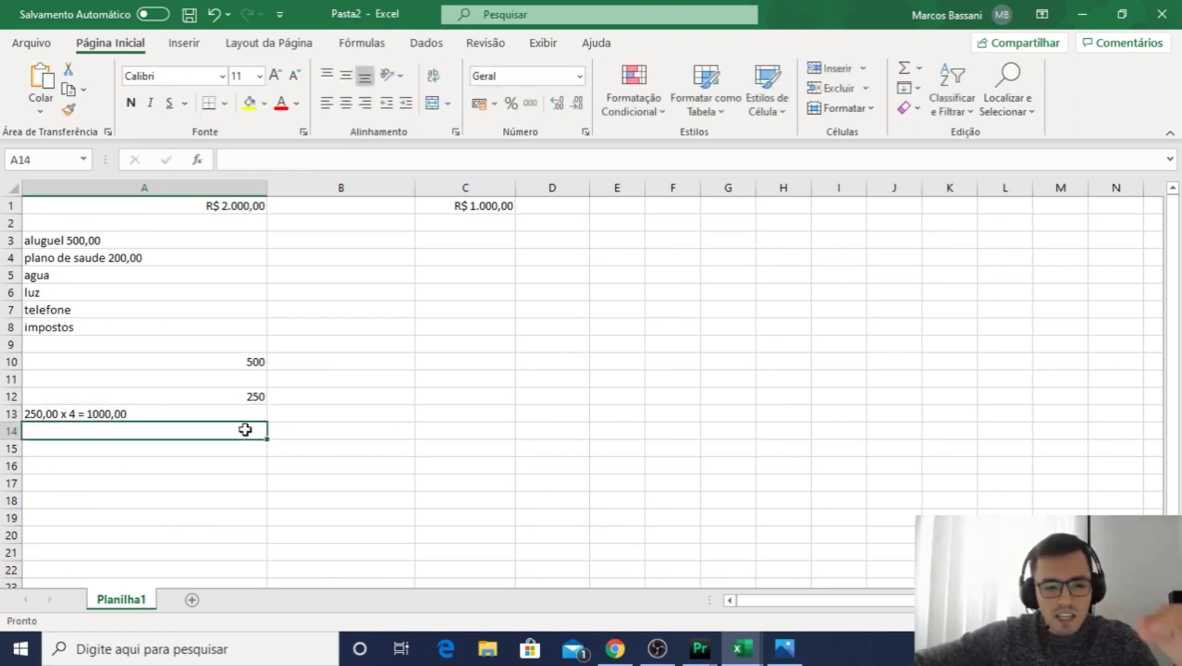
{"action": "left_click", "coordinate": [253, 397]}
{"action": "left_click", "coordinate": [255, 412]}
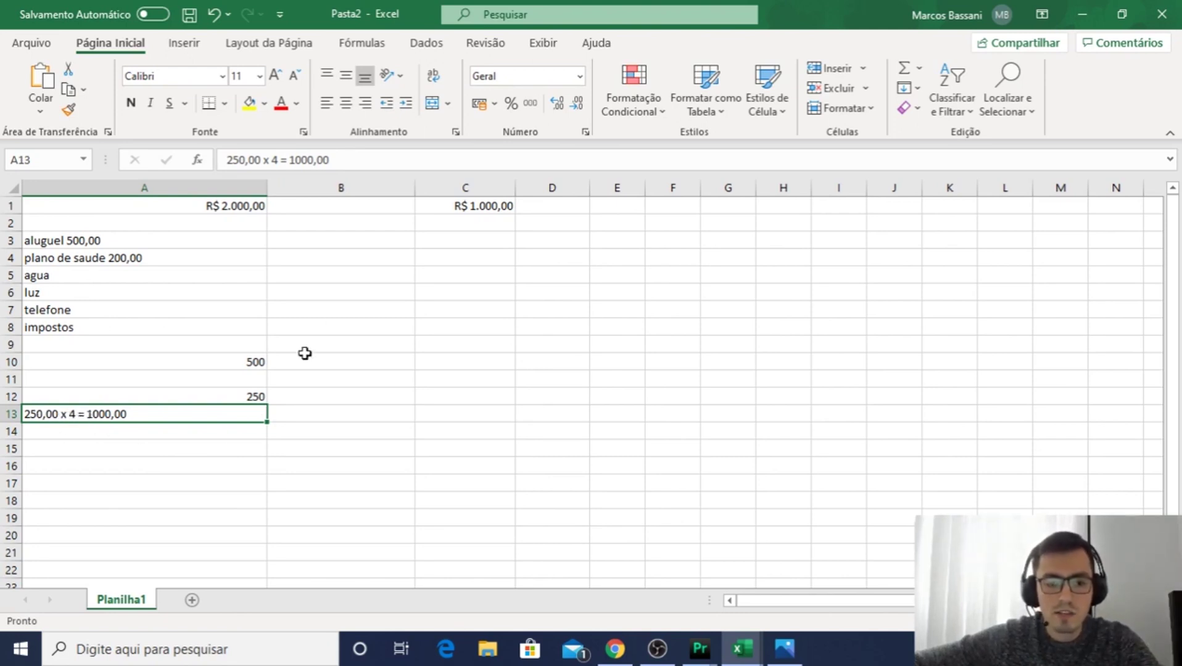
{"action": "left_click", "coordinate": [478, 205]}
{"action": "left_click", "coordinate": [660, 652]}
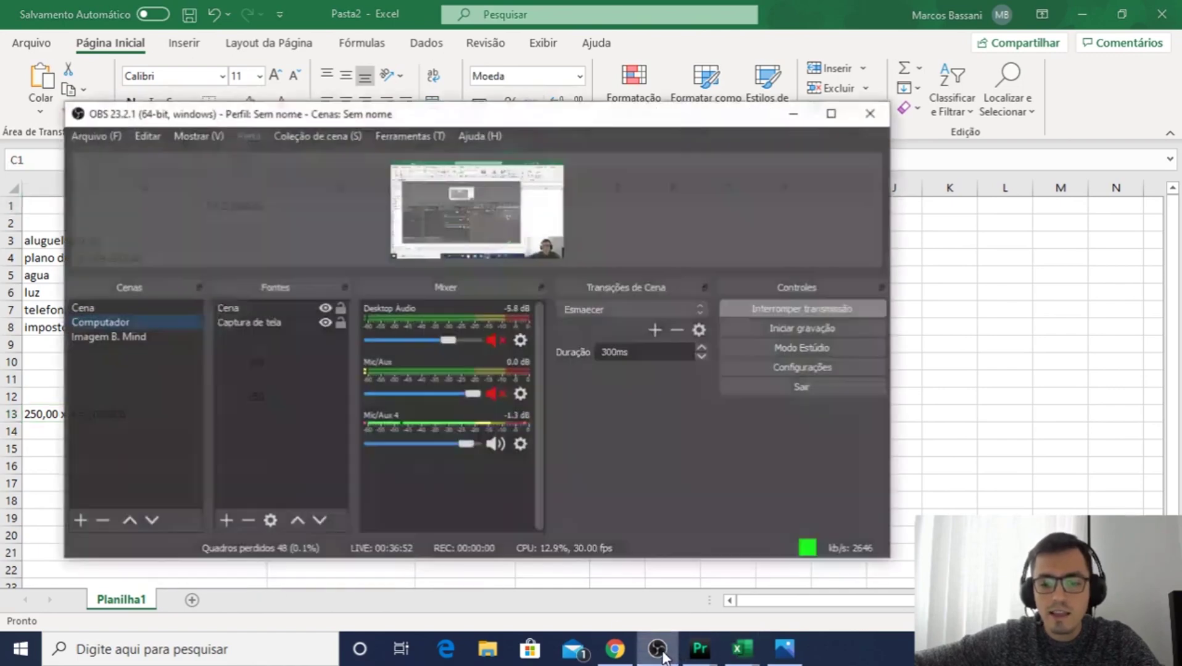
{"action": "left_click", "coordinate": [658, 649]}
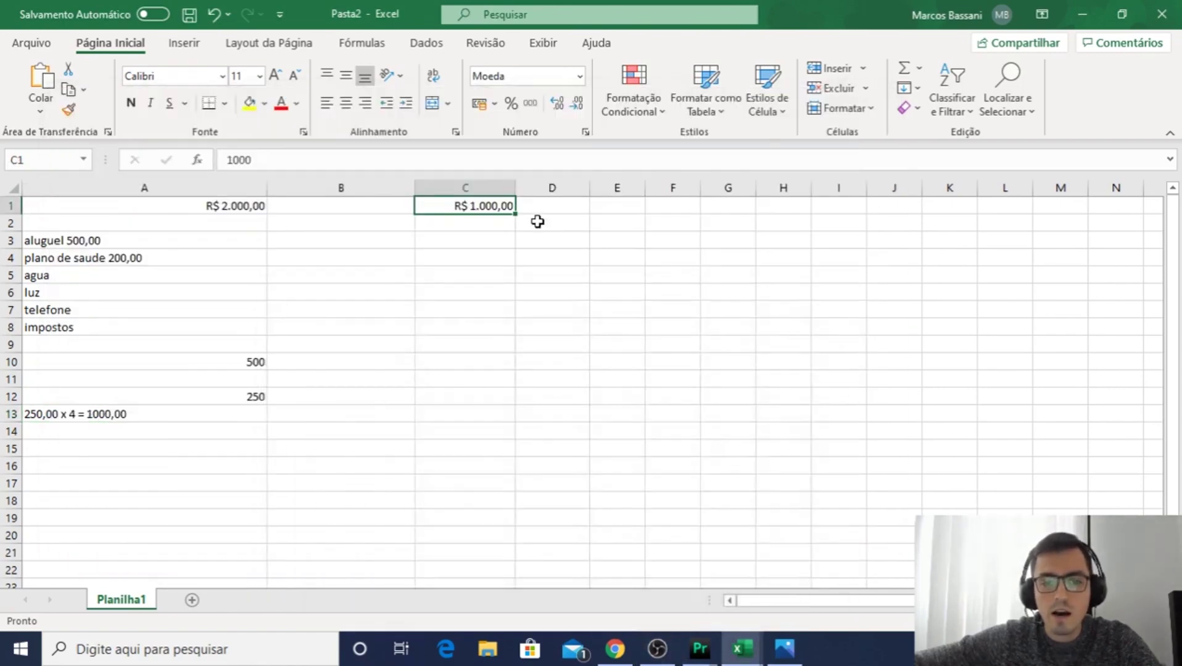
{"action": "left_click", "coordinate": [493, 221]}
{"action": "left_click", "coordinate": [492, 208]}
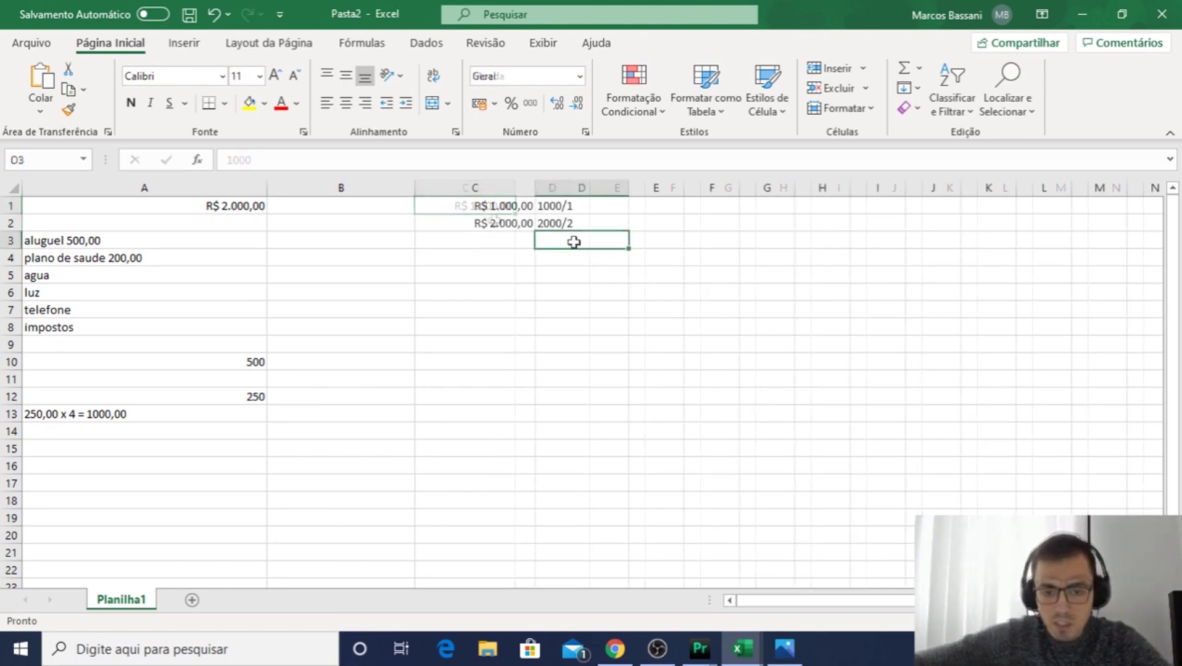
Step: Clear the 2000/2 note from cell D2 and the R$ 2.000,00 amount from cell C2
{"action": "left_click", "coordinate": [572, 228]}
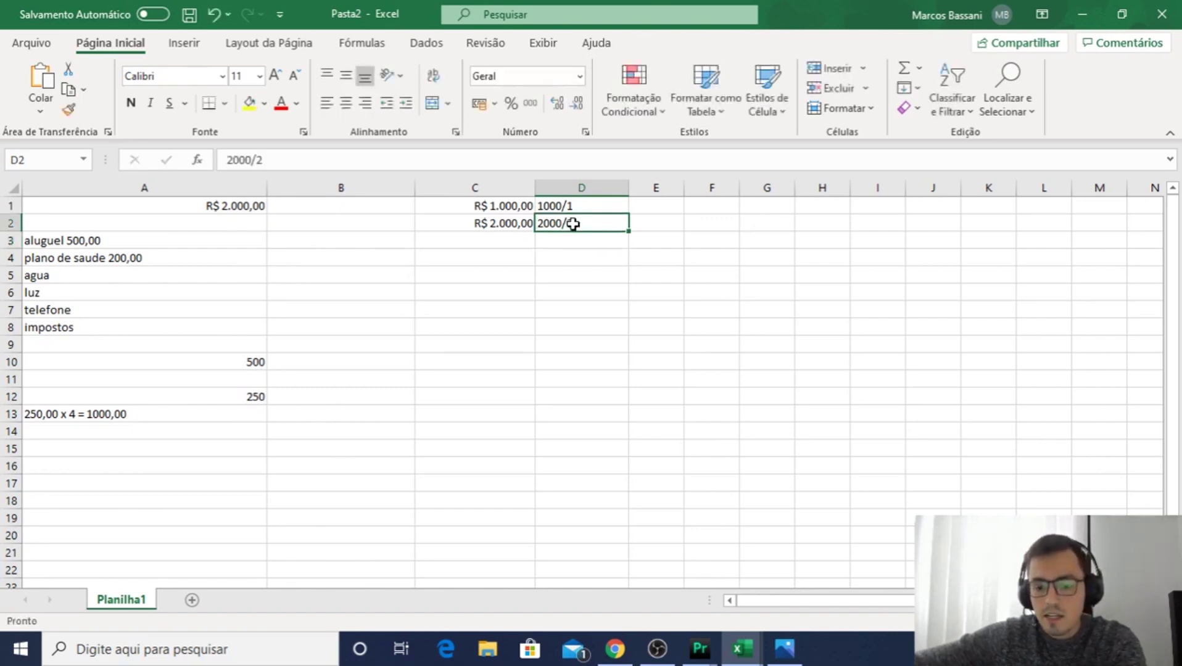
{"action": "key", "text": "Delete"}
{"action": "left_click", "coordinate": [496, 224]}
{"action": "key", "text": "Delete"}
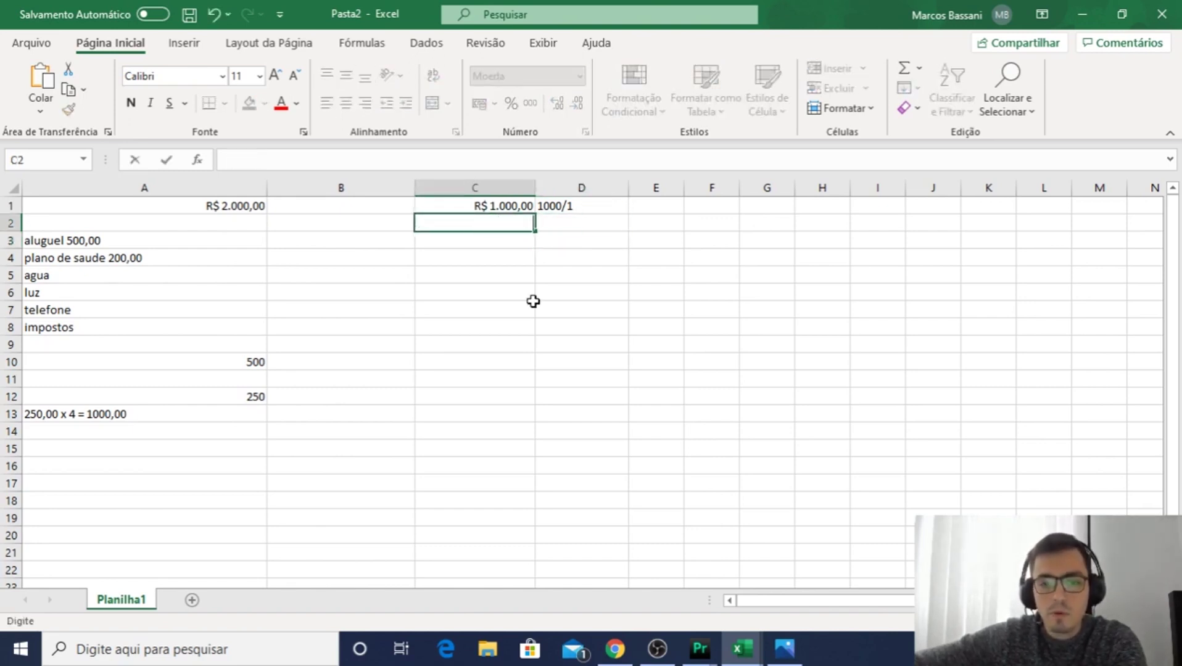
{"action": "left_click", "coordinate": [567, 296]}
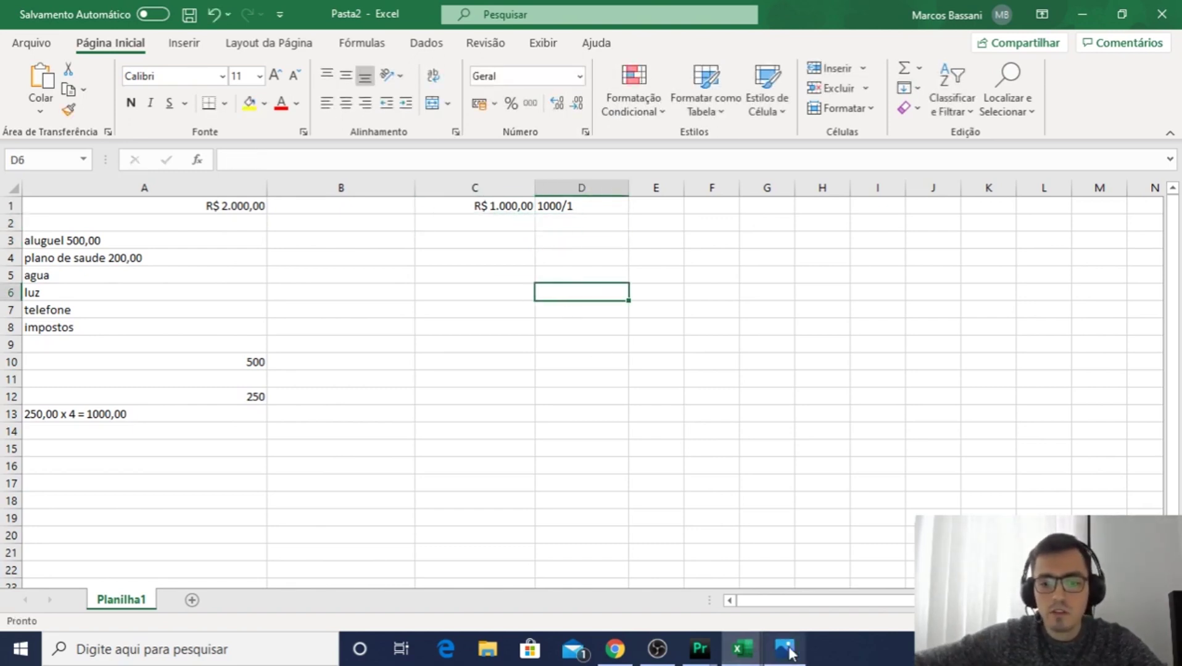
Step: Switch to the Photos app to view the trading-plan topics on slide g.png
{"action": "left_click", "coordinate": [790, 653]}
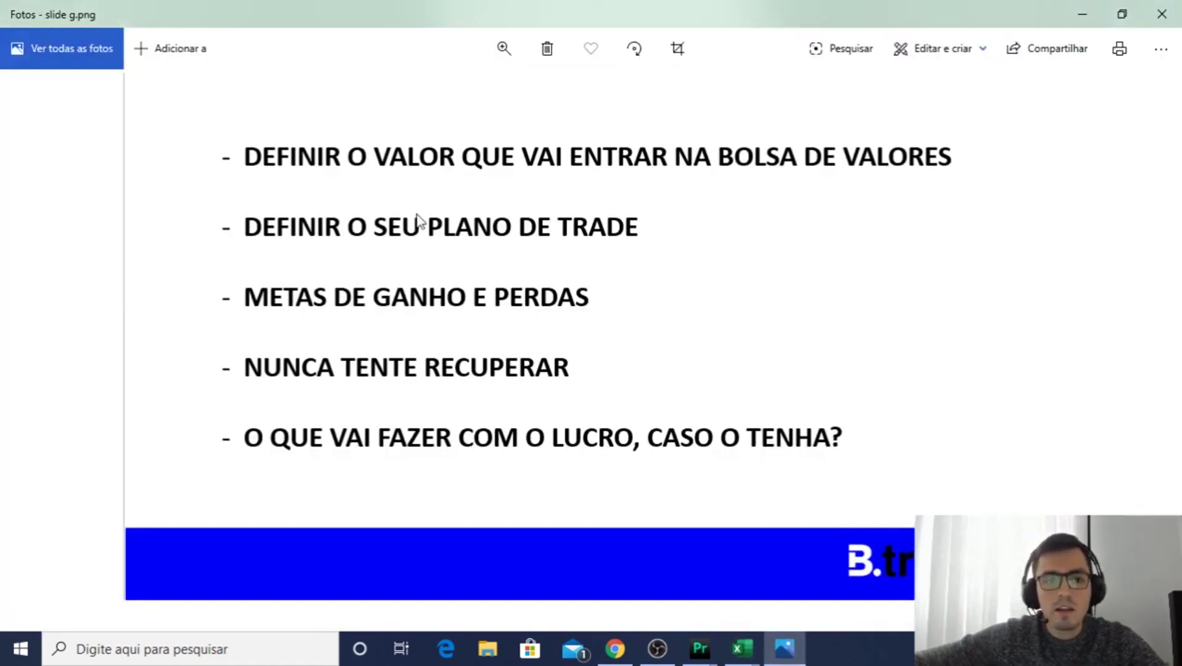